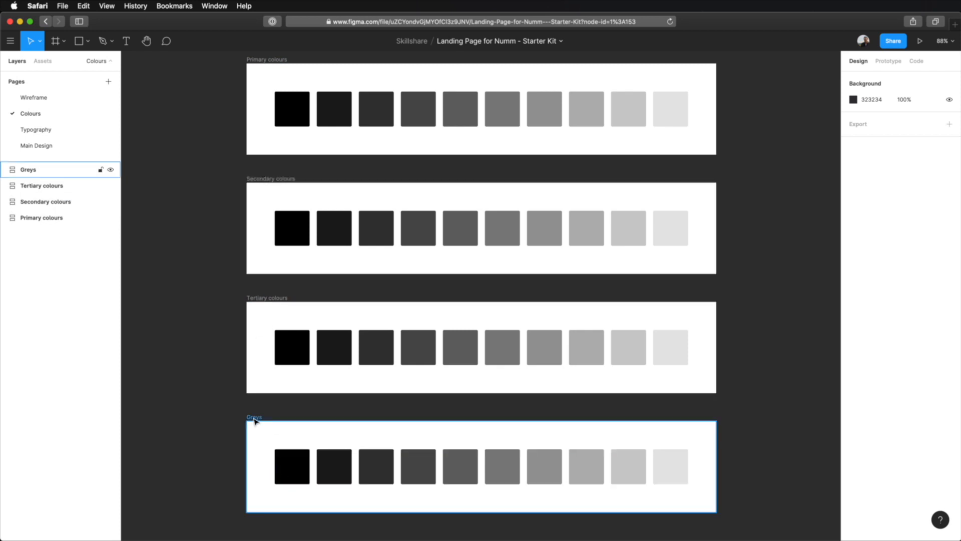
- Examine the colour frames and the opacity of the individual swatches in the Primary colours frame
{"action": "left_click", "coordinate": [255, 61]}
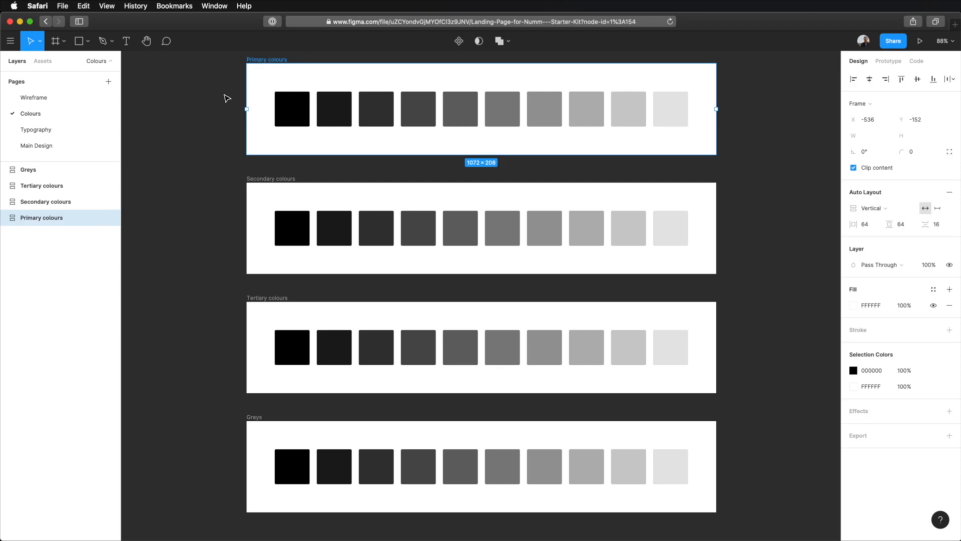
{"action": "left_click", "coordinate": [227, 98]}
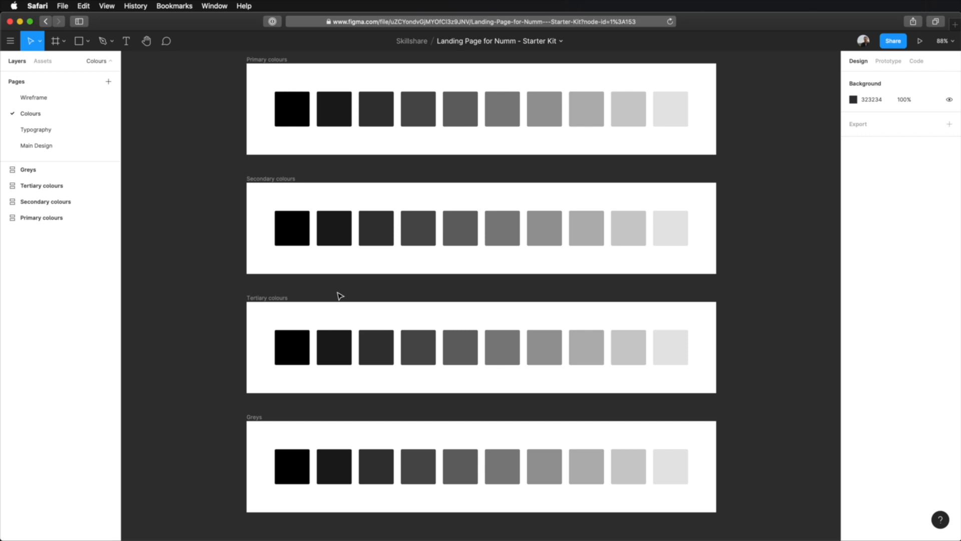
{"action": "left_click", "coordinate": [252, 418]}
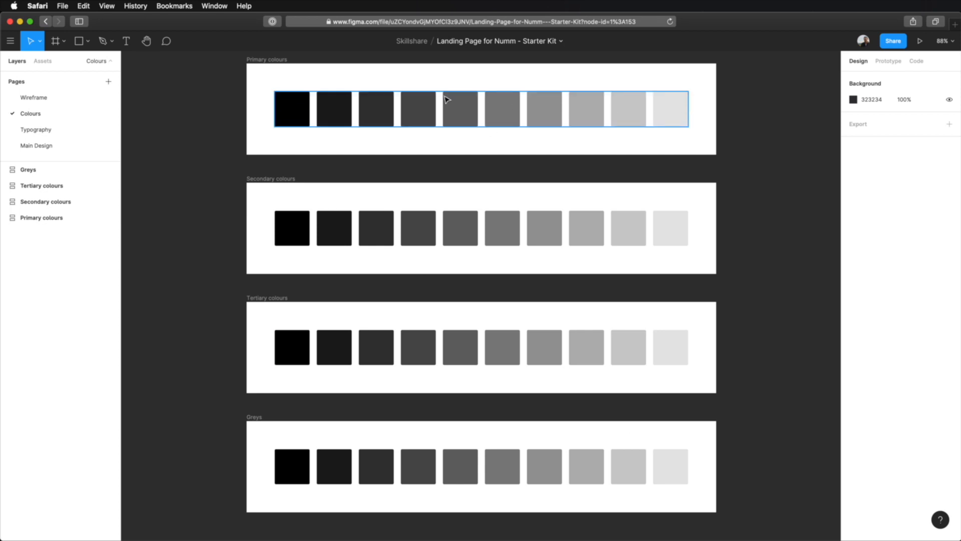
{"action": "double_click", "coordinate": [295, 109]}
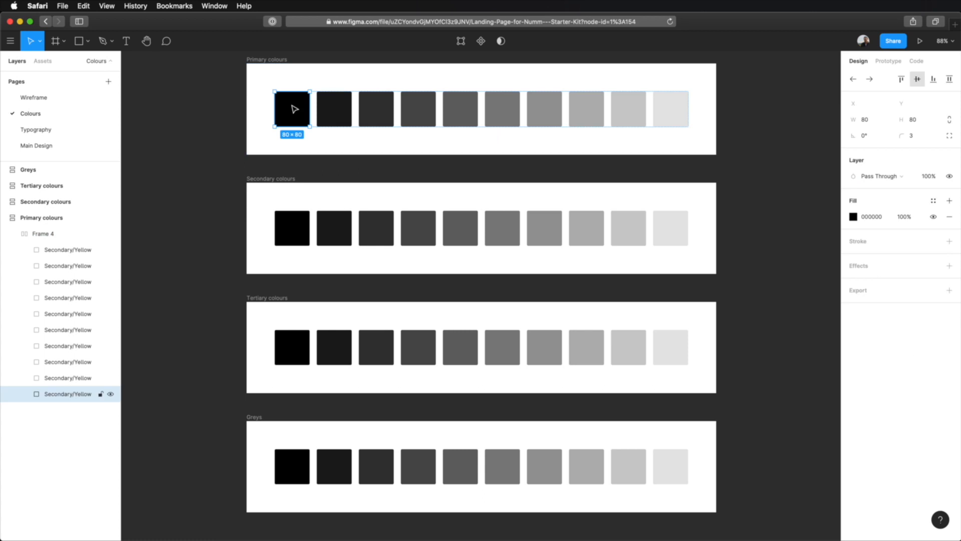
{"action": "left_click", "coordinate": [328, 109]}
{"action": "left_click", "coordinate": [376, 108]}
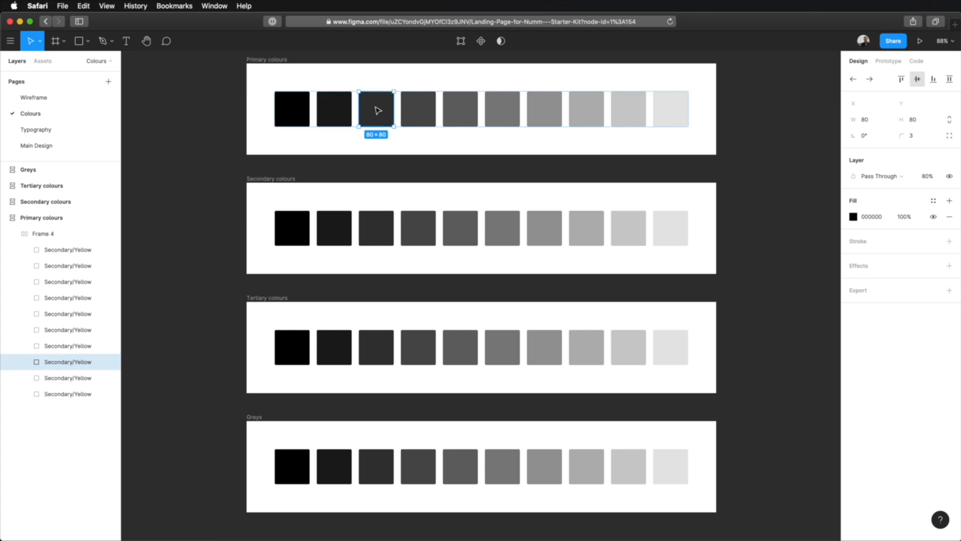
{"action": "left_click", "coordinate": [419, 112]}
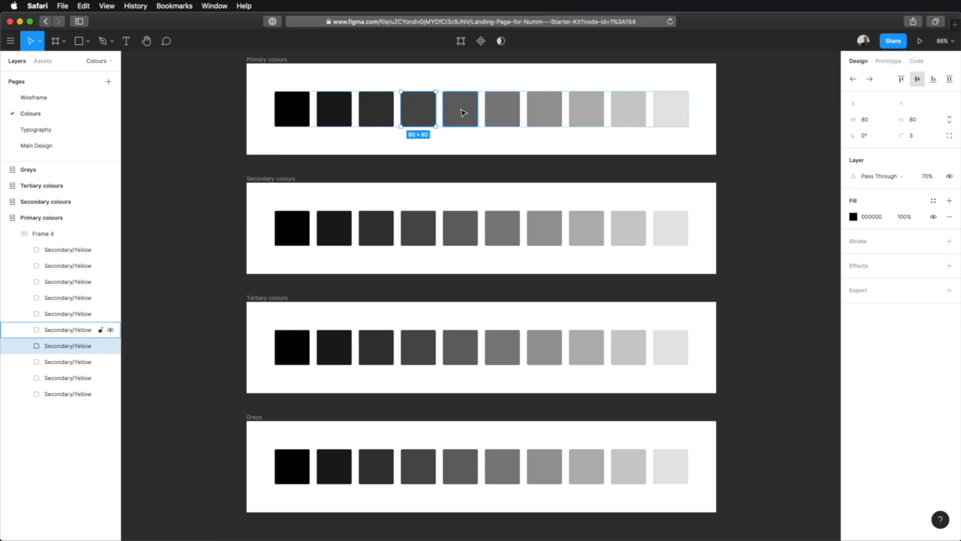
{"action": "left_click", "coordinate": [241, 74]}
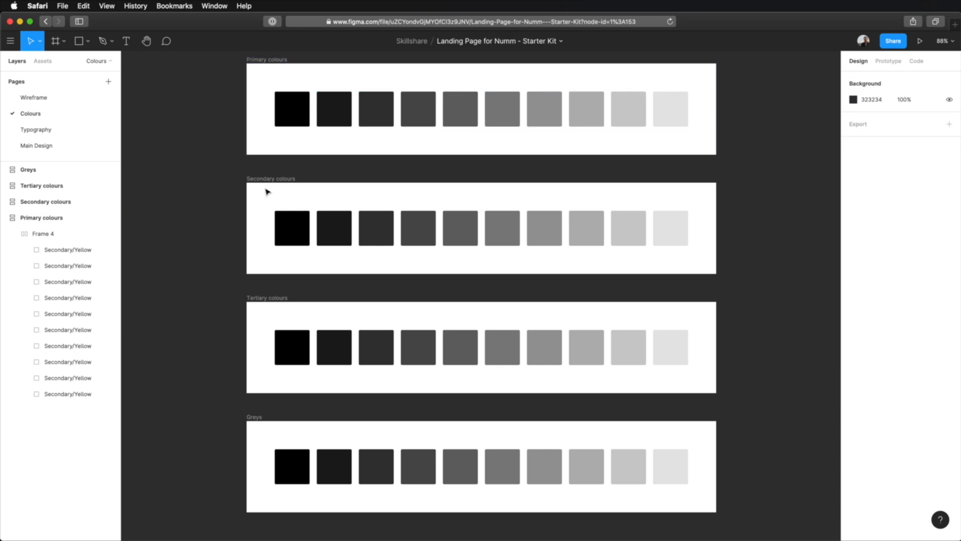
{"action": "left_click", "coordinate": [292, 116]}
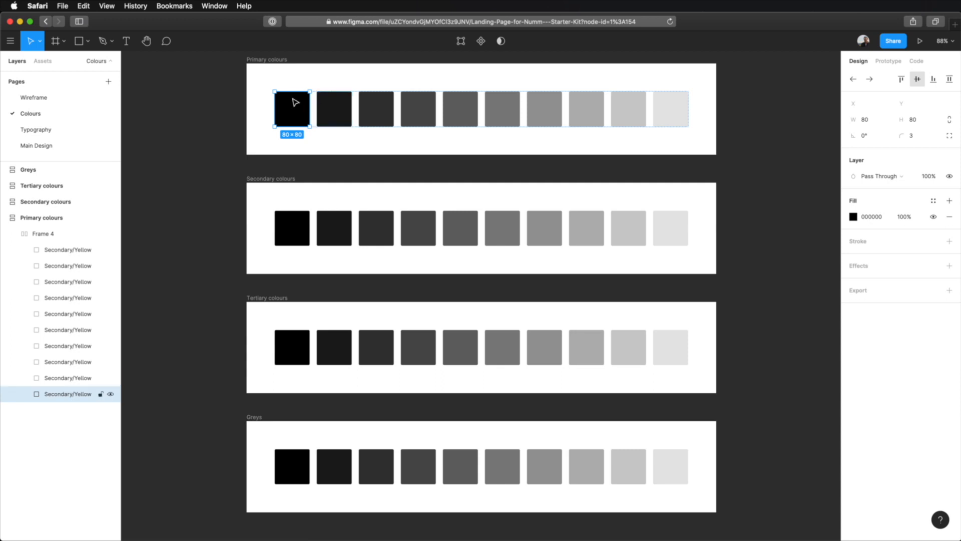
{"action": "left_click", "coordinate": [247, 114]}
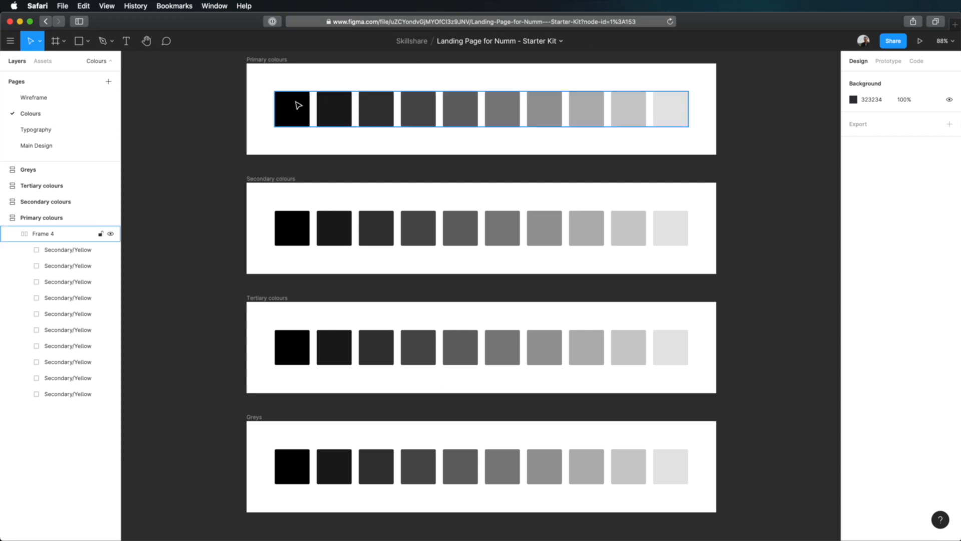
{"action": "left_click", "coordinate": [282, 60]}
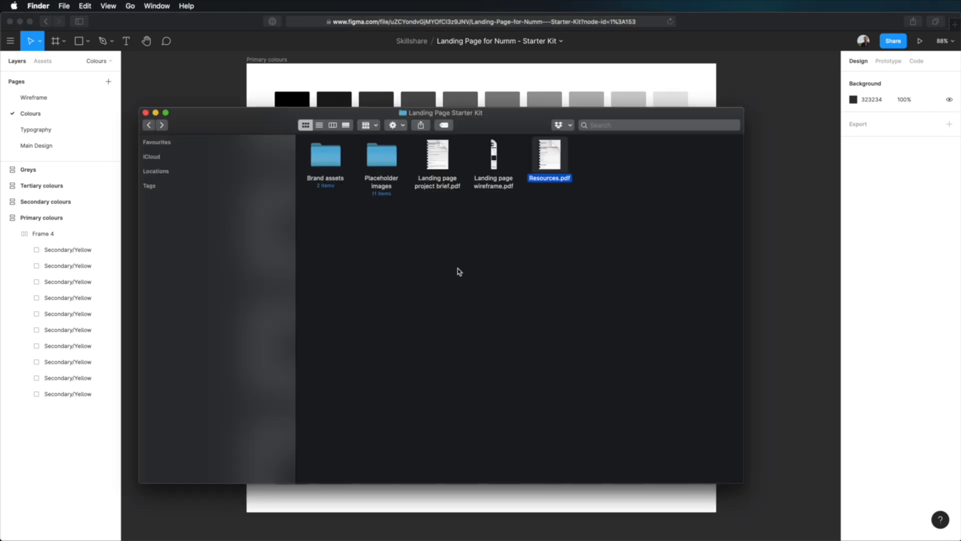
- In Finder, open the Brand assets folder, preview logo-colour.svg and place it on the Figma canvas beside the colour frames
{"action": "left_click", "coordinate": [324, 152]}
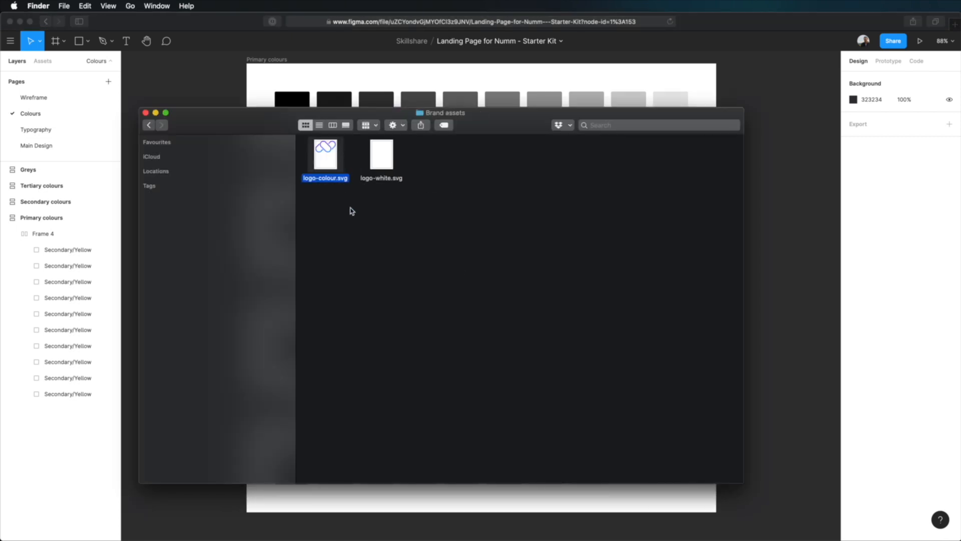
{"action": "key", "text": "space"}
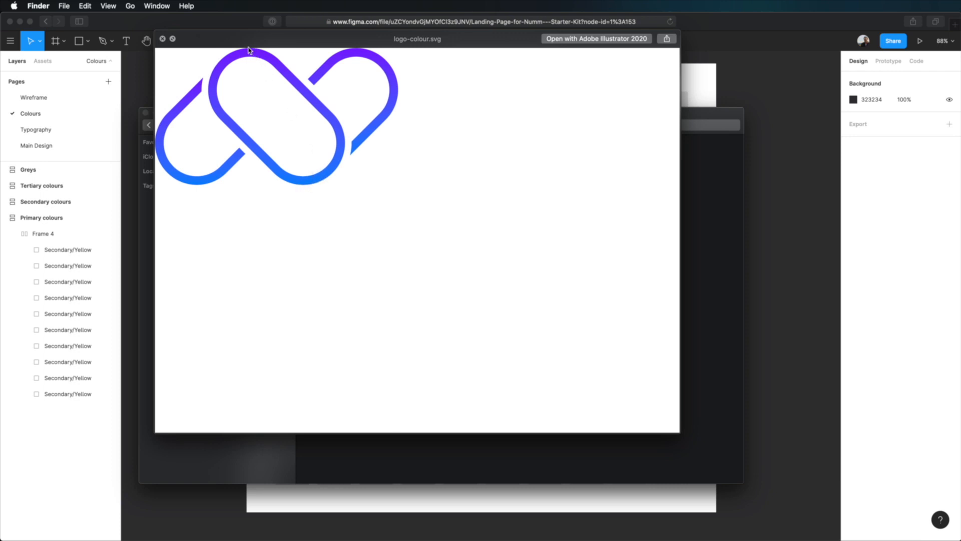
{"action": "key", "text": "space"}
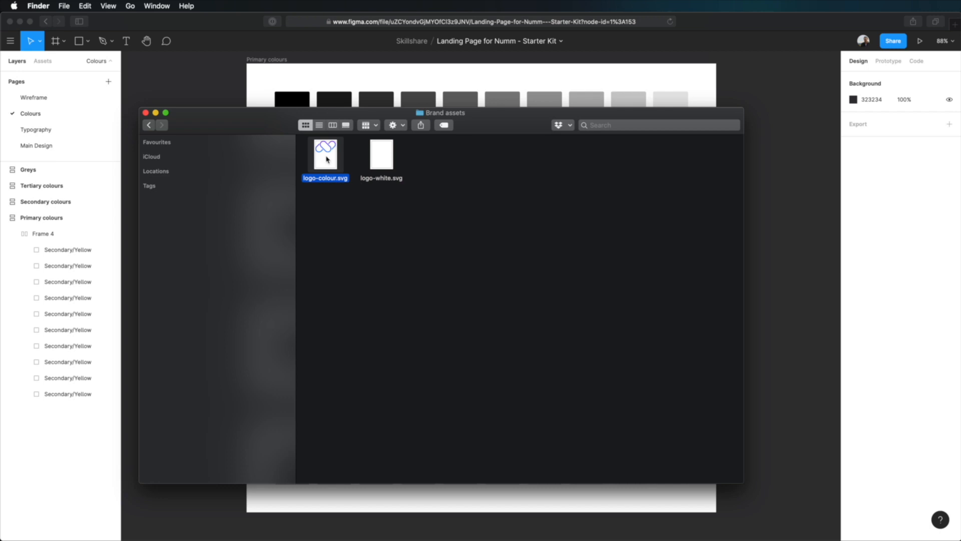
{"action": "left_click_drag", "start_coordinate": [327, 160], "coordinate": [195, 85]}
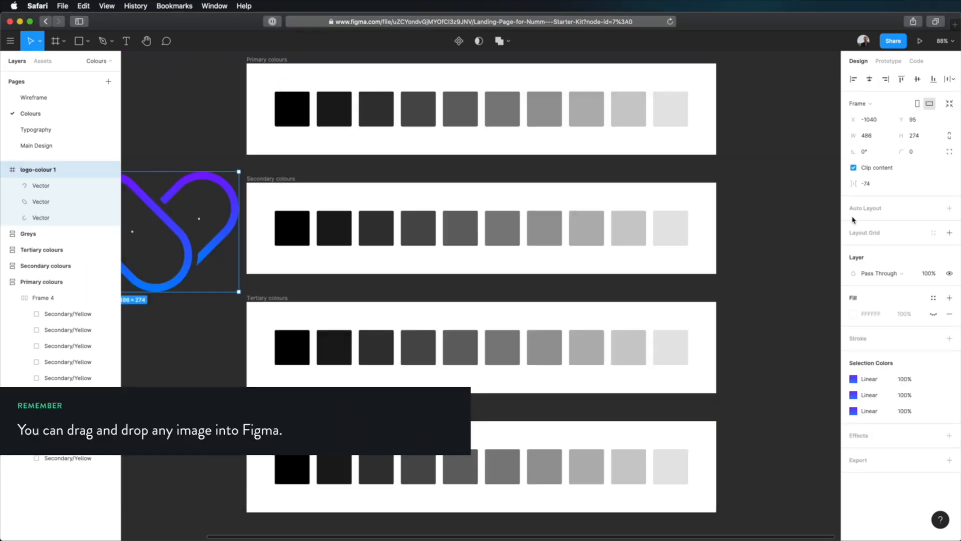
- Copy the hex code of the blue stop in the linear gradient fill of the logo's first vector
{"action": "left_click", "coordinate": [66, 190]}
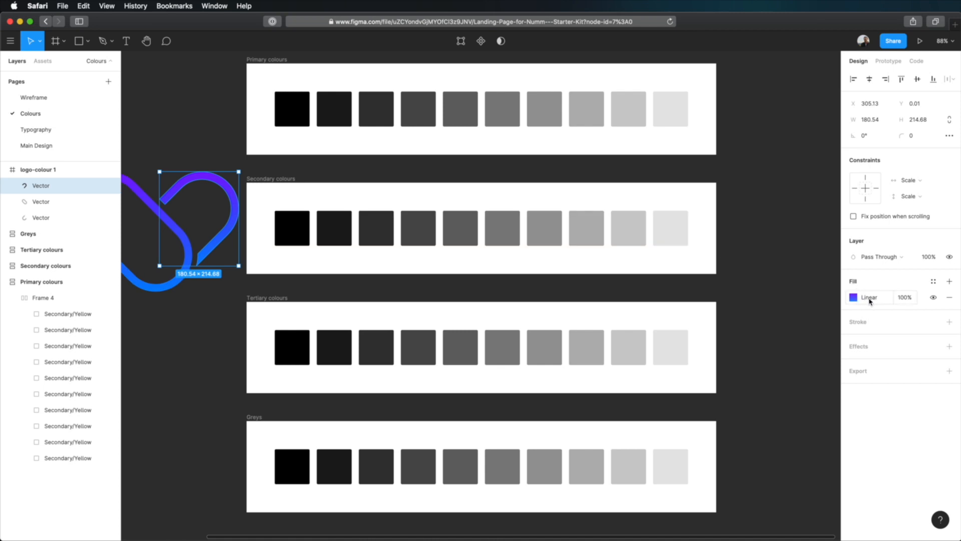
{"action": "left_click", "coordinate": [854, 297]}
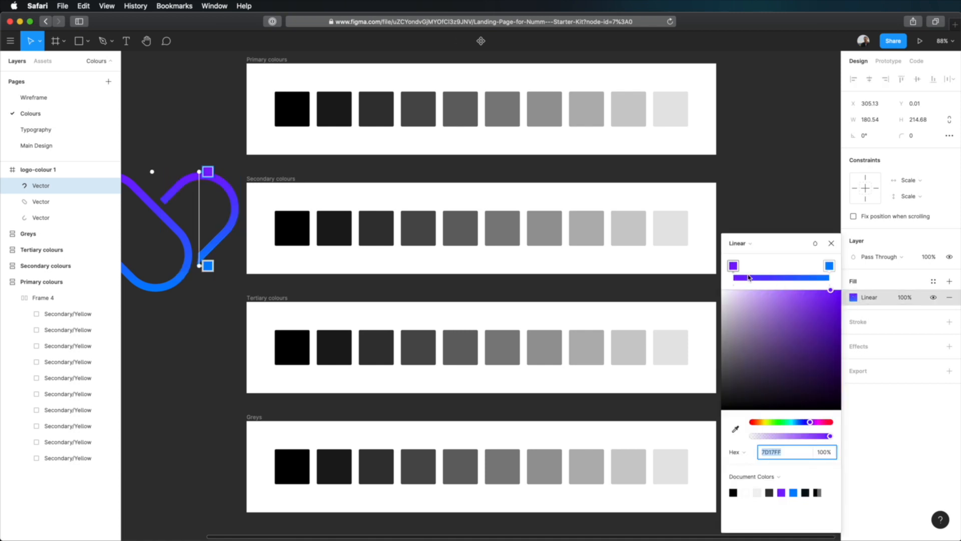
{"action": "left_click", "coordinate": [733, 267]}
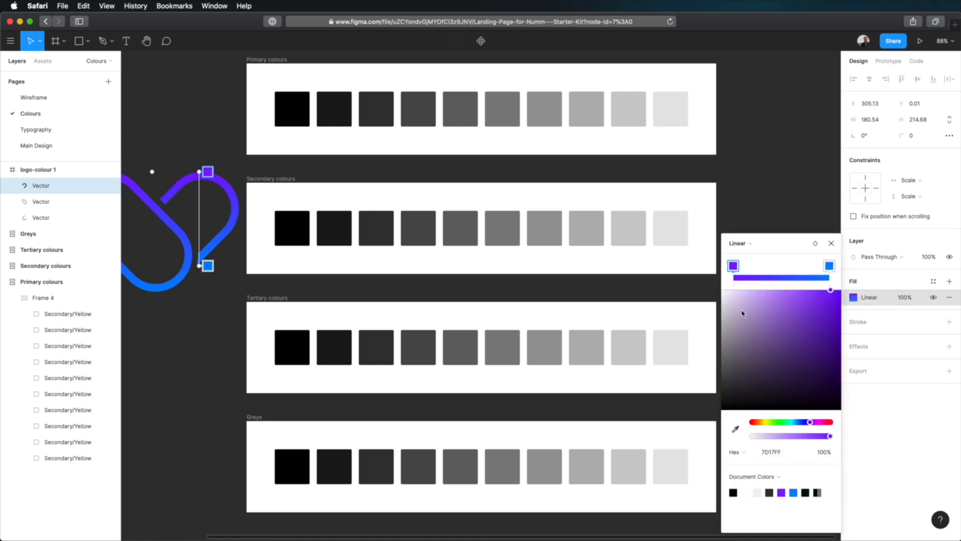
{"action": "left_click", "coordinate": [829, 266]}
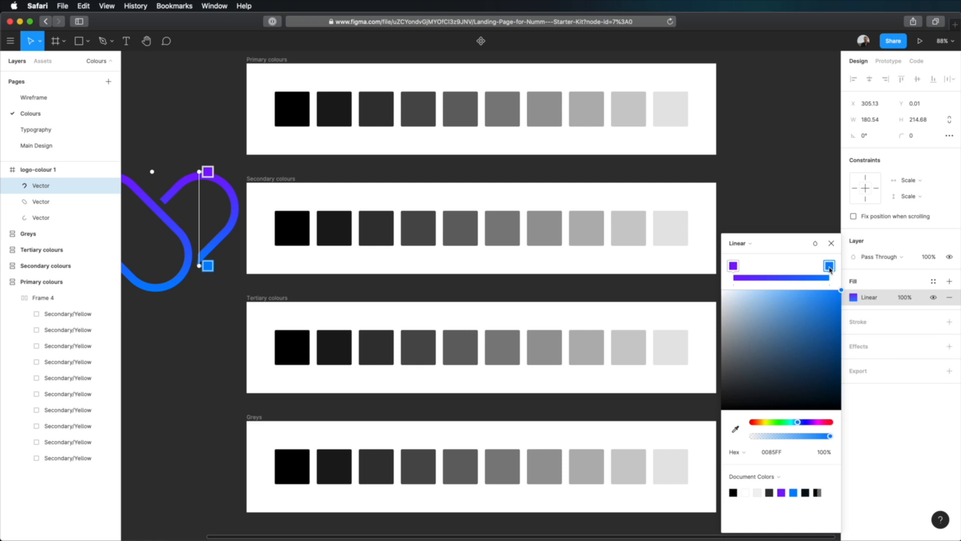
{"action": "left_click", "coordinate": [770, 452]}
{"action": "key", "text": "super+c"}
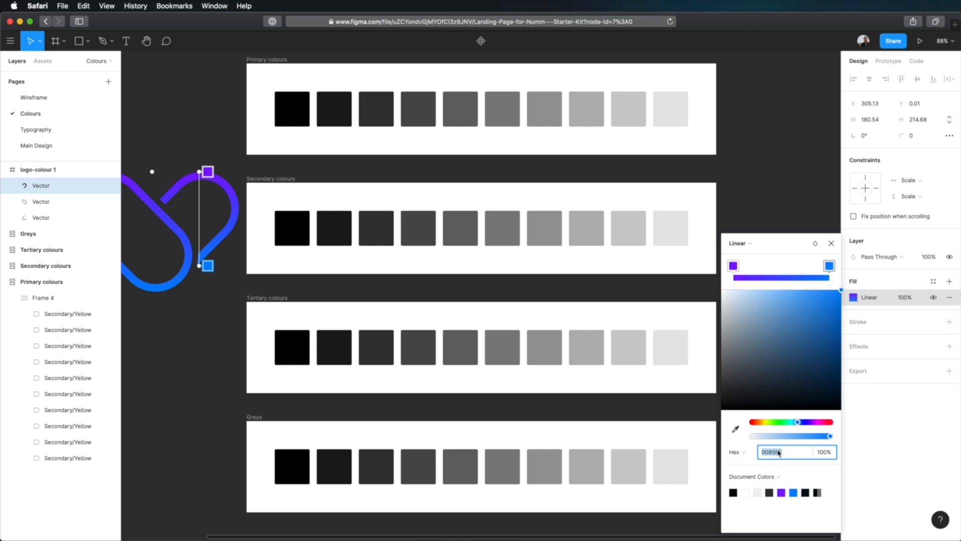
{"action": "left_click", "coordinate": [831, 244]}
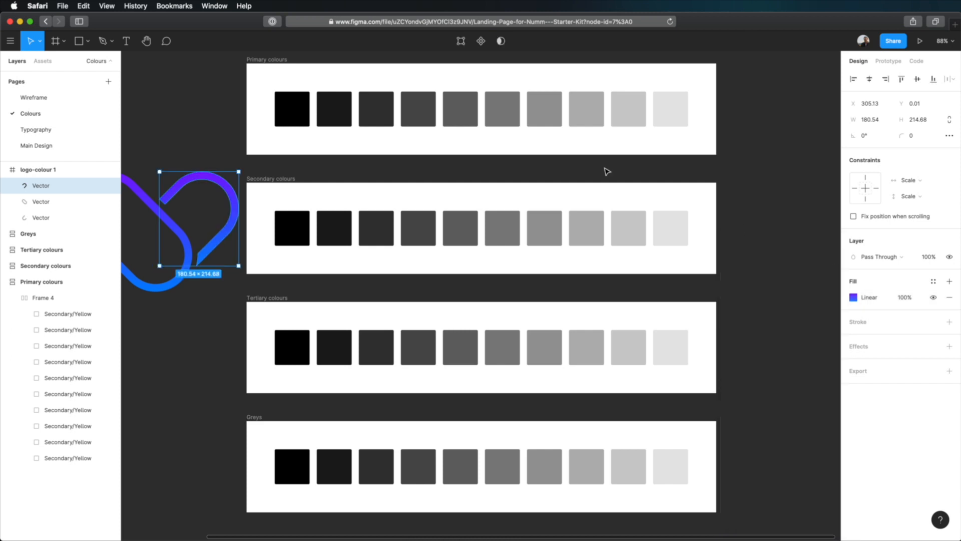
- Recolour all swatches in the Primary colours frame by setting their shared selection colour to 0085FF
{"action": "left_click", "coordinate": [294, 110]}
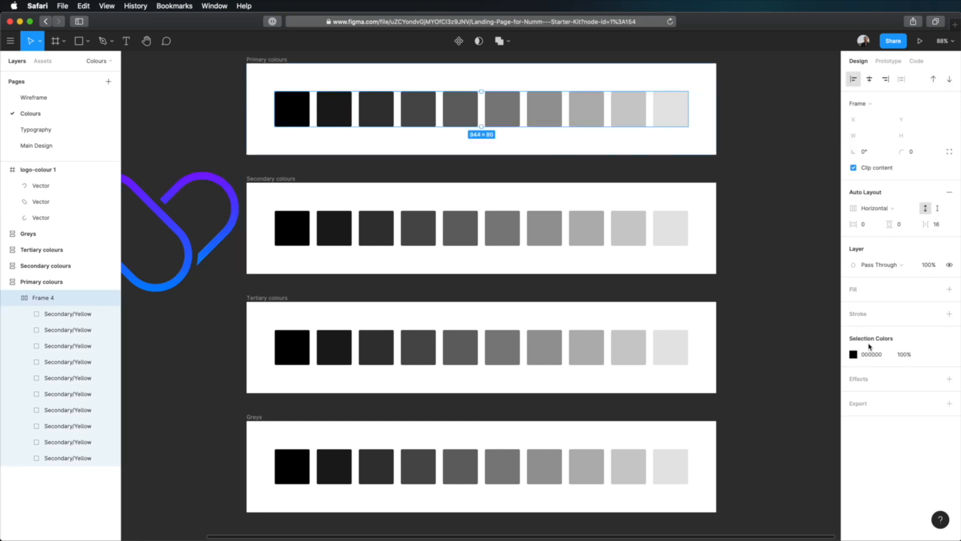
{"action": "left_click", "coordinate": [877, 356]}
{"action": "key", "text": "super+v"}
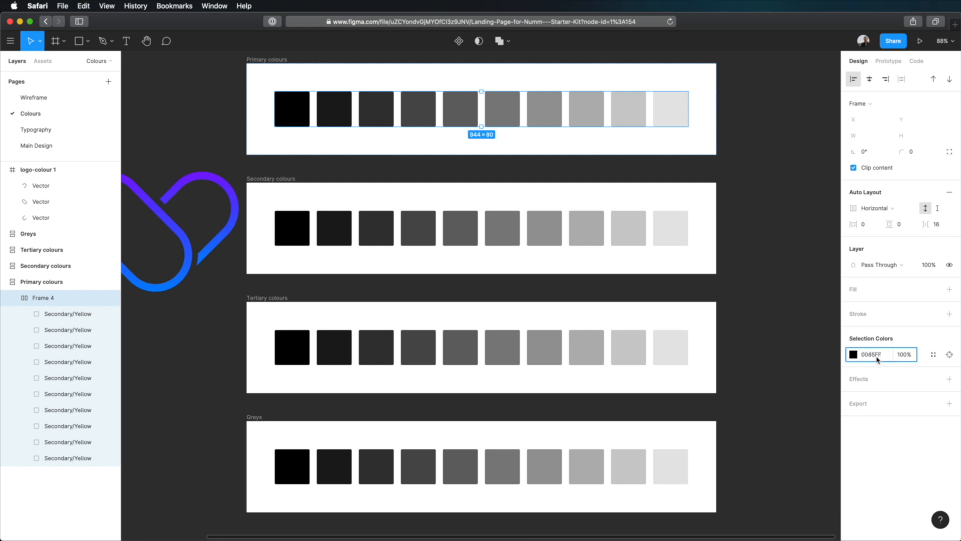
{"action": "key", "text": "Tab"}
{"action": "left_click", "coordinate": [791, 229]}
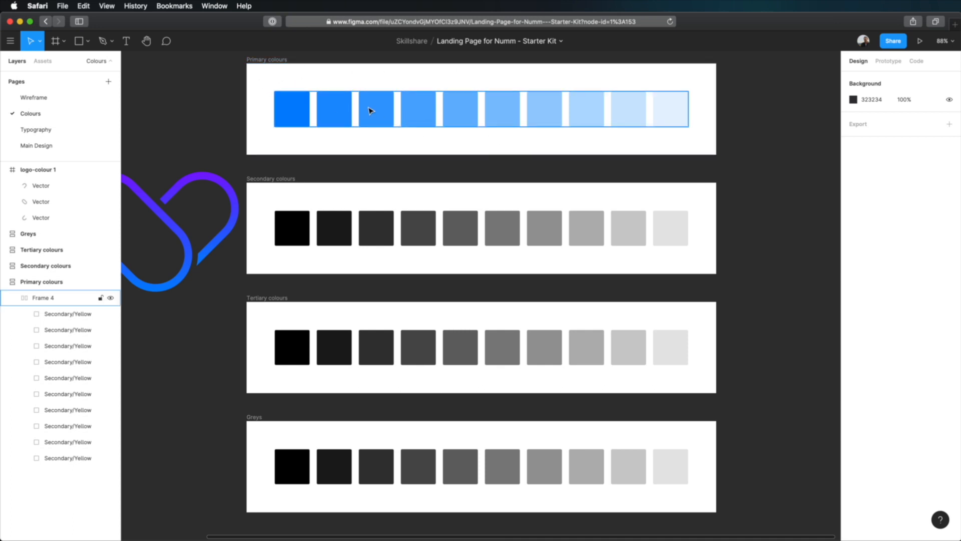
- Examine the individual blue swatches in the Primary colours frame and how their layer opacity varies
{"action": "double_click", "coordinate": [299, 108]}
{"action": "double_click", "coordinate": [336, 109]}
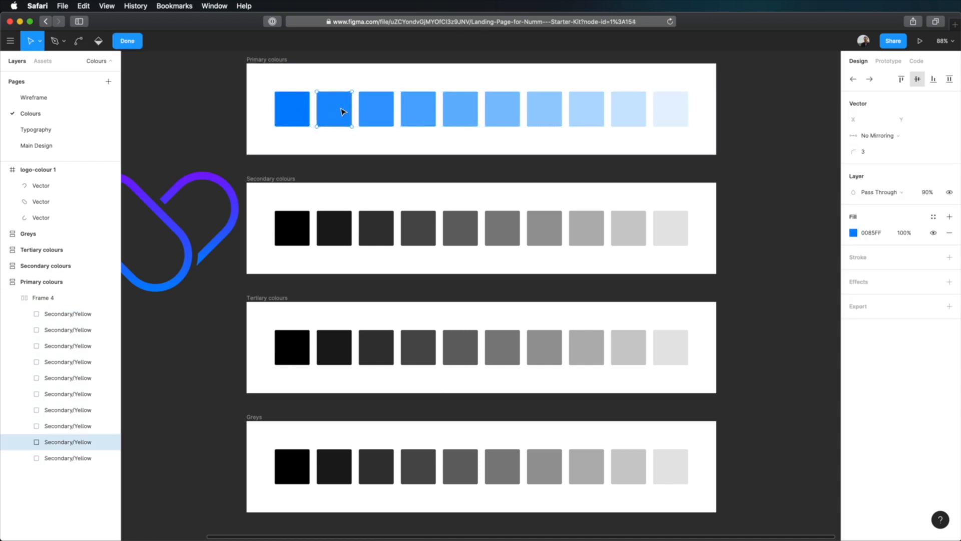
{"action": "key", "text": "Escape"}
{"action": "left_click", "coordinate": [382, 117]}
{"action": "left_click", "coordinate": [418, 114]}
{"action": "left_click", "coordinate": [466, 115]}
{"action": "left_click", "coordinate": [496, 118]}
{"action": "left_click", "coordinate": [496, 143]}
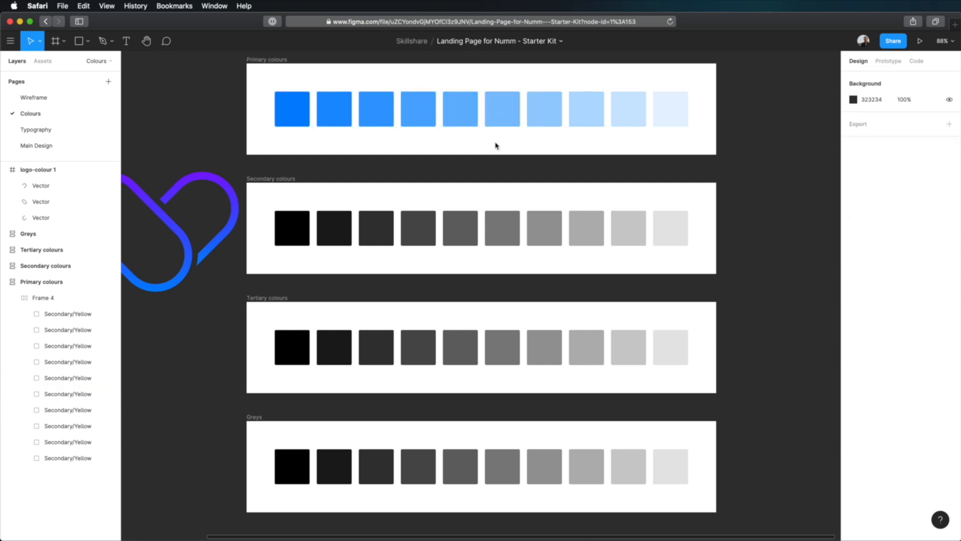
{"action": "left_click", "coordinate": [283, 100]}
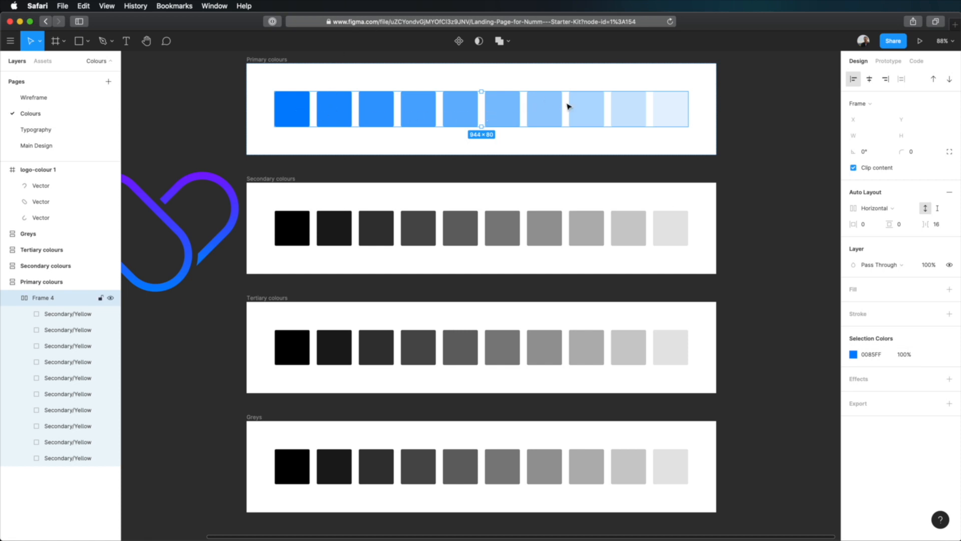
{"action": "left_click", "coordinate": [705, 112]}
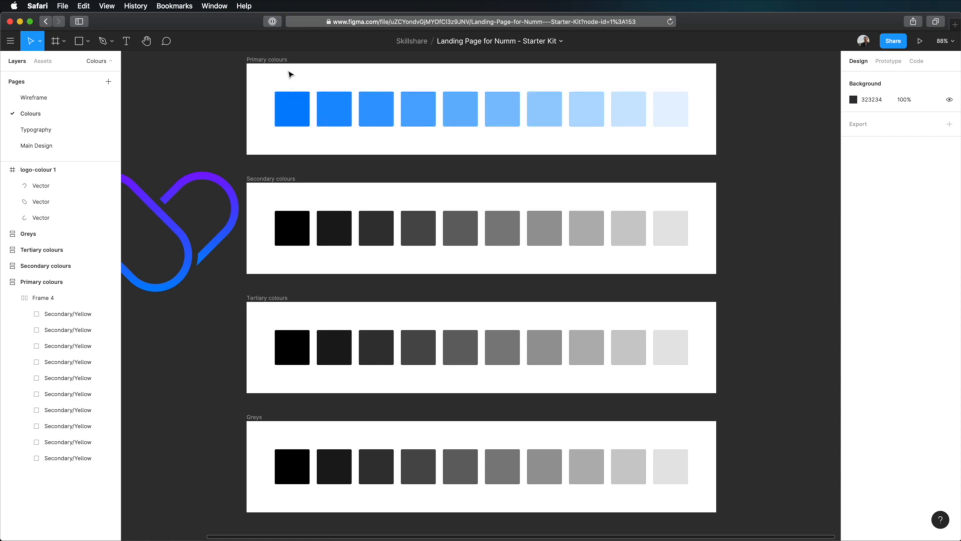
{"action": "left_click", "coordinate": [288, 109]}
{"action": "left_click", "coordinate": [302, 83]}
- Copy the hex code of the purple stop in the logo vector's linear gradient fill
{"action": "left_click", "coordinate": [204, 177]}
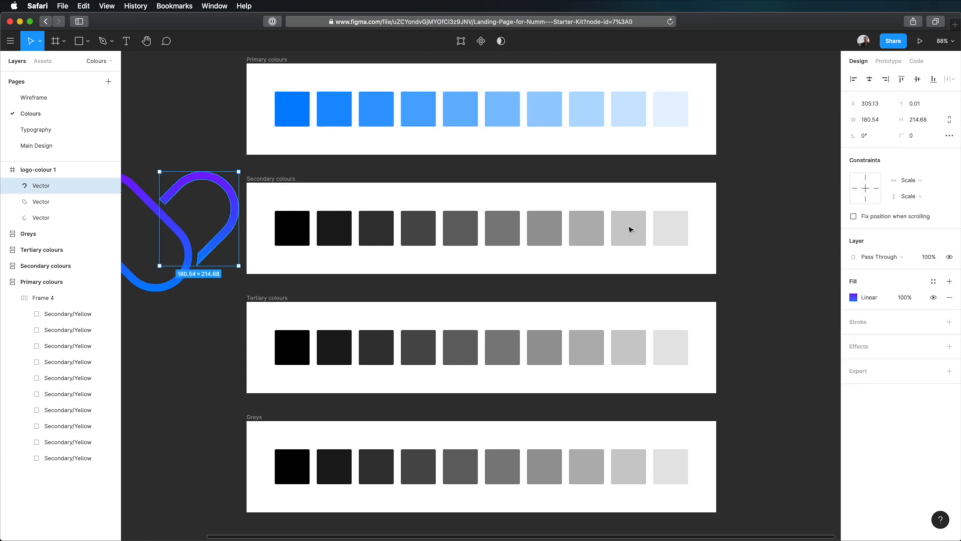
{"action": "left_click", "coordinate": [854, 297]}
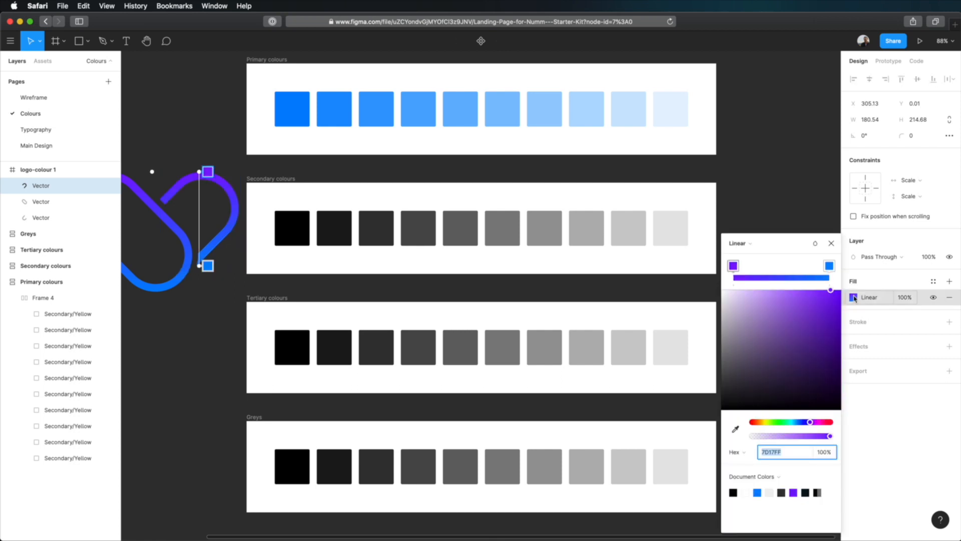
{"action": "left_click", "coordinate": [734, 266]}
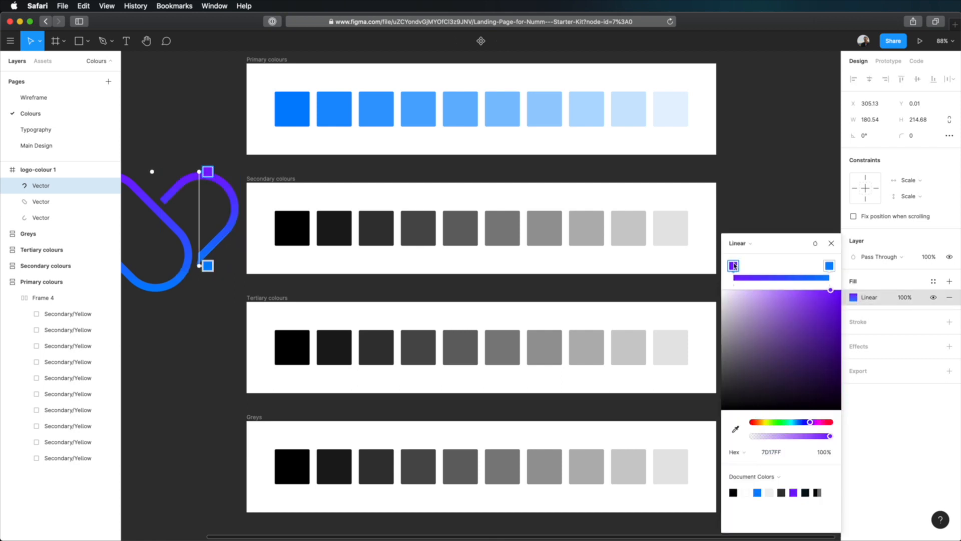
{"action": "left_click", "coordinate": [776, 451]}
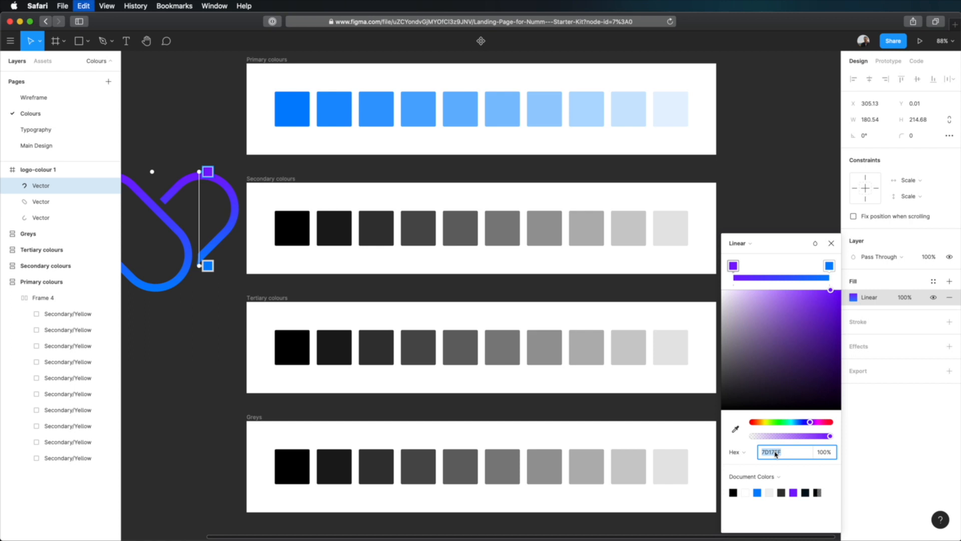
{"action": "left_click", "coordinate": [816, 219]}
{"action": "left_click", "coordinate": [816, 219]}
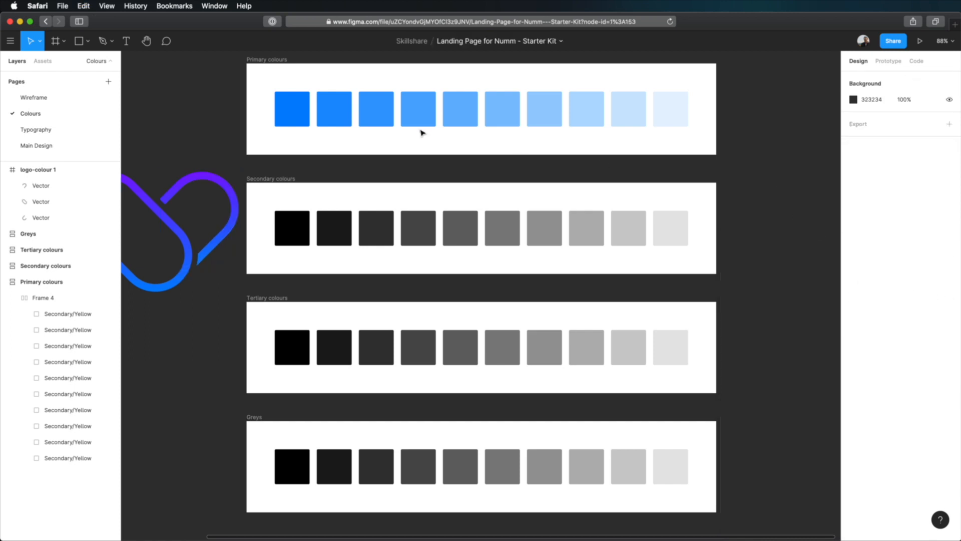
{"action": "left_click", "coordinate": [339, 110]}
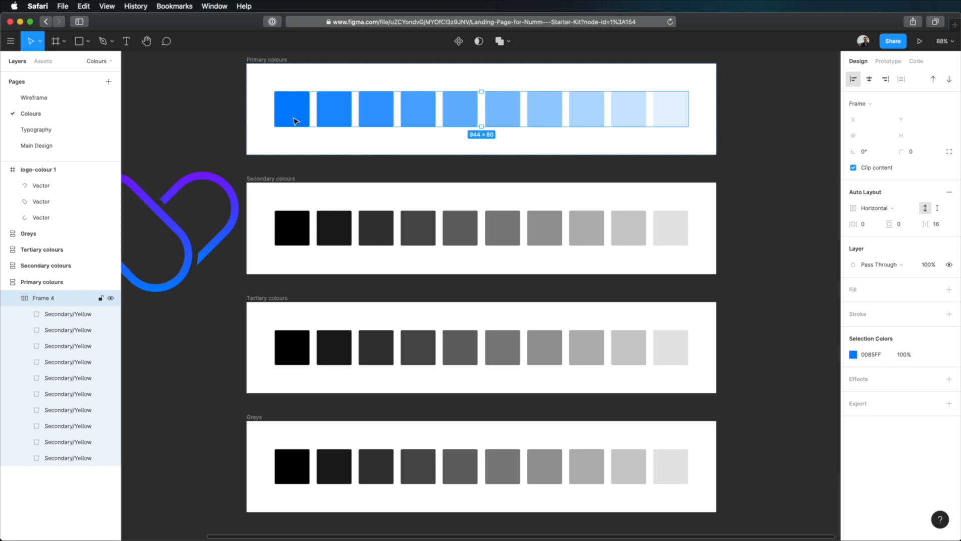
{"action": "left_click", "coordinate": [12, 298]}
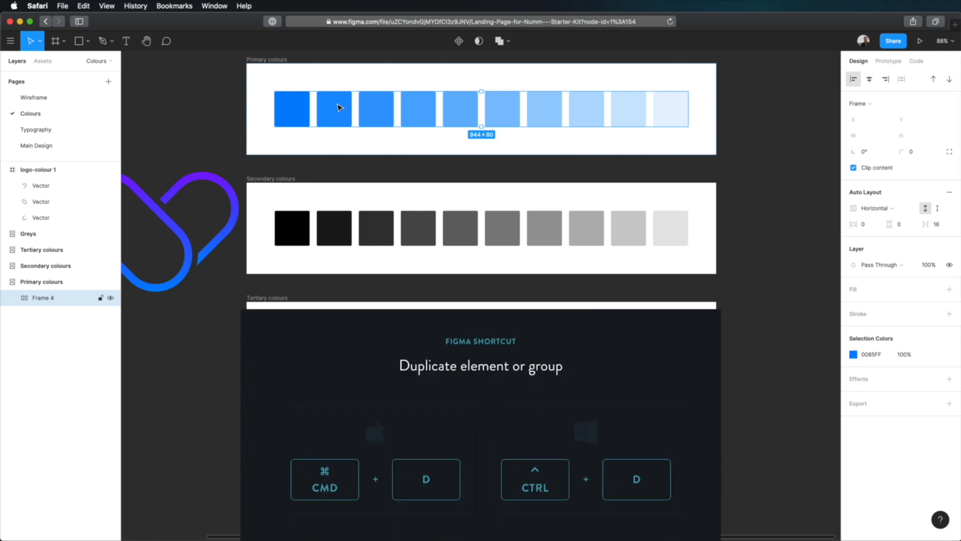
{"action": "key", "text": "super+d"}
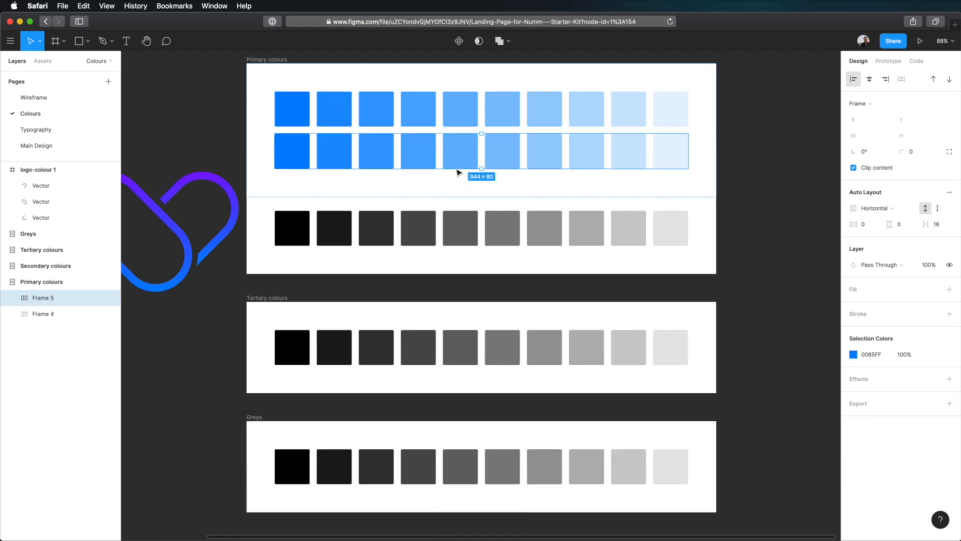
{"action": "key", "text": "Delete"}
- Duplicate the blue swatch row in the Primary colours frame, placing the copy directly beneath it
{"action": "left_click", "coordinate": [440, 122]}
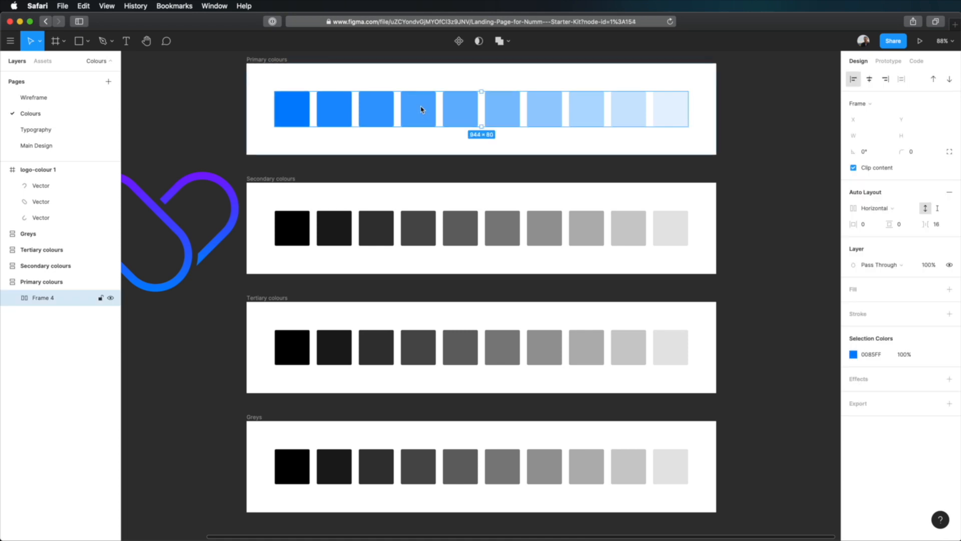
{"action": "left_click", "coordinate": [11, 43]}
{"action": "mouse_move", "coordinate": [49, 127]}
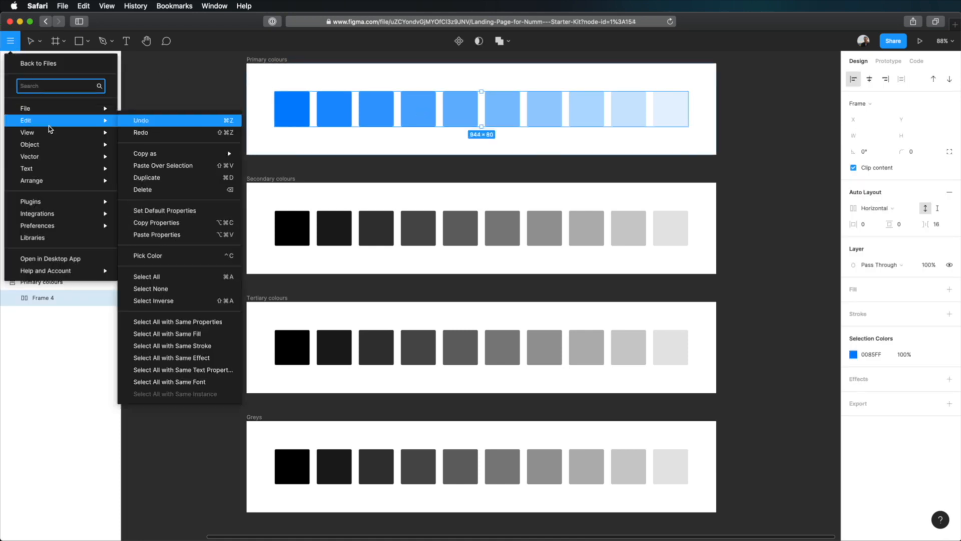
{"action": "left_click", "coordinate": [177, 180]}
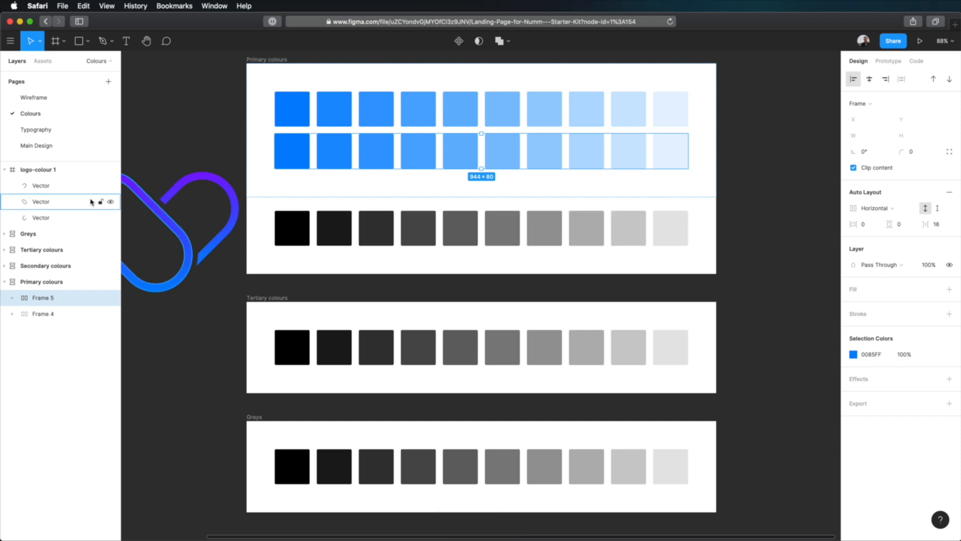
- Move the Secondary colours, Tertiary colours and Greys frames down together, clear of the Primary colours frame
{"action": "left_click", "coordinate": [52, 250]}
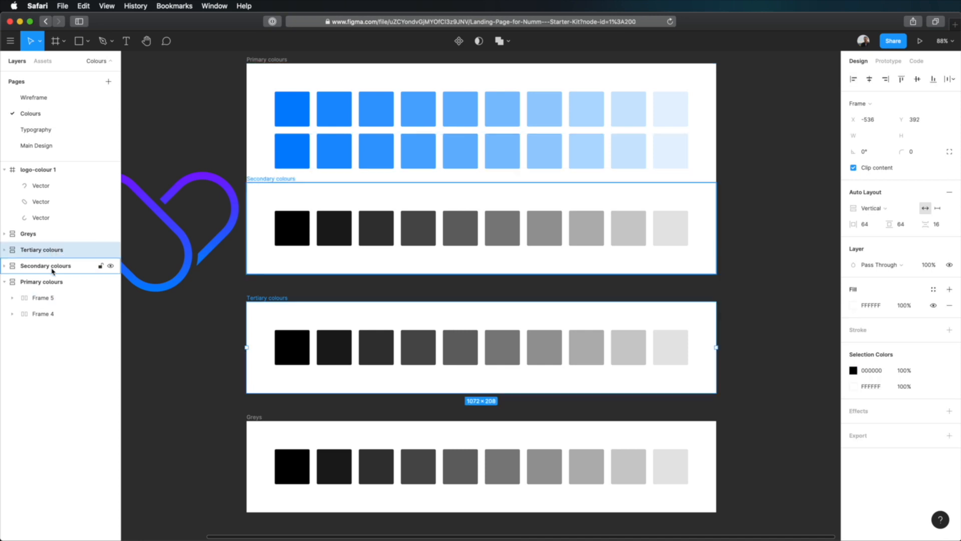
{"action": "left_click", "coordinate": [30, 265], "text": "shift"}
{"action": "left_click", "coordinate": [30, 234], "text": "shift"}
{"action": "left_click_drag", "start_coordinate": [274, 297], "coordinate": [274, 357]}
- Recolour the duplicated swatch row in the Primary colours frame to purple 7D17FF through its selection colour
{"action": "left_click", "coordinate": [293, 150]}
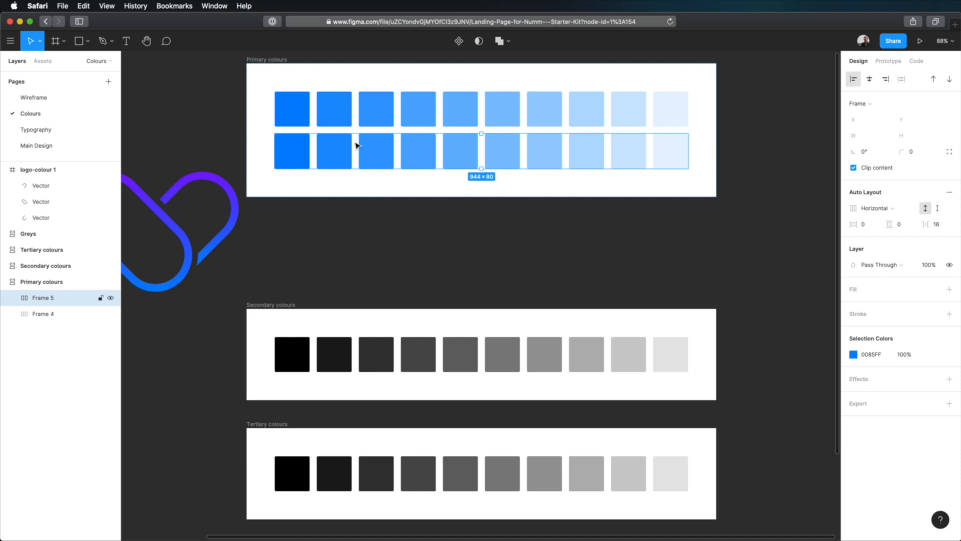
{"action": "left_click", "coordinate": [874, 355]}
{"action": "type", "text": "7D17FF"}
{"action": "key", "text": "Tab"}
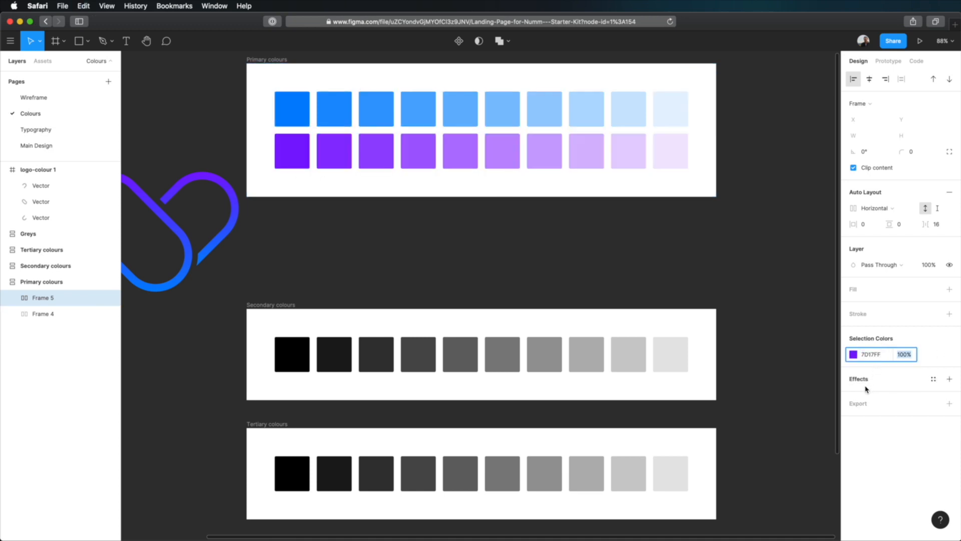
- Delete the logo-colour 1 frame from the Colours page
{"action": "left_click", "coordinate": [761, 226]}
{"action": "left_click", "coordinate": [223, 240]}
{"action": "left_click", "coordinate": [281, 258]}
{"action": "left_click", "coordinate": [45, 169]}
{"action": "key", "text": "Delete"}
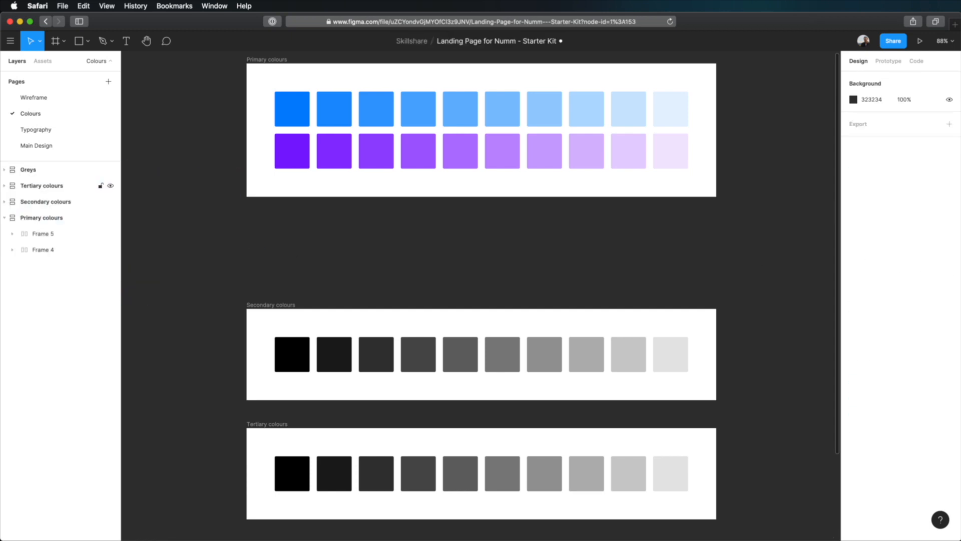
- Save the file and move the Secondary colours frame up to sit just below the Primary colours frame
{"action": "key", "text": "super+s"}
{"action": "left_click_drag", "start_coordinate": [286, 304], "coordinate": [288, 228]}
{"action": "left_click", "coordinate": [334, 201]}
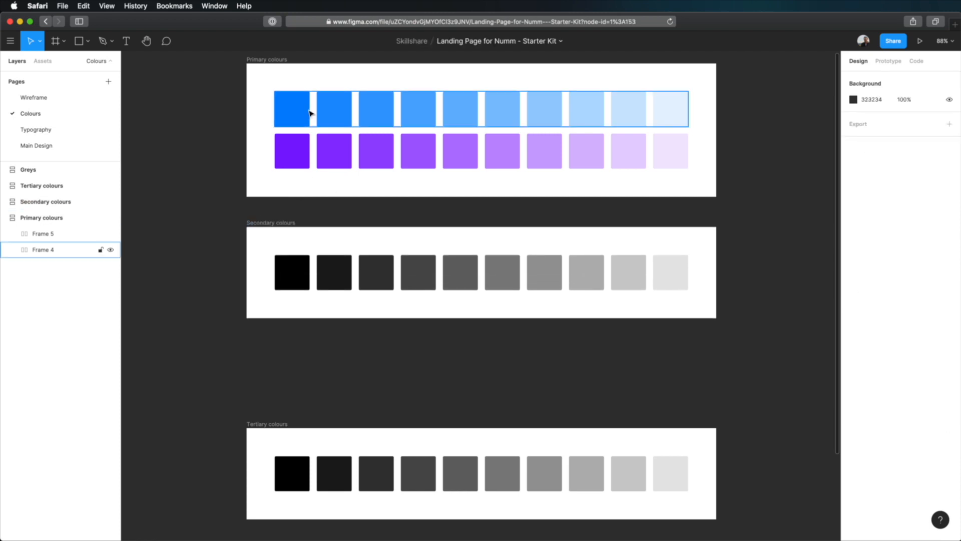
- Copy the hex code of the blue swatch row's selection colour in the Primary colours frame
{"action": "left_click", "coordinate": [284, 107]}
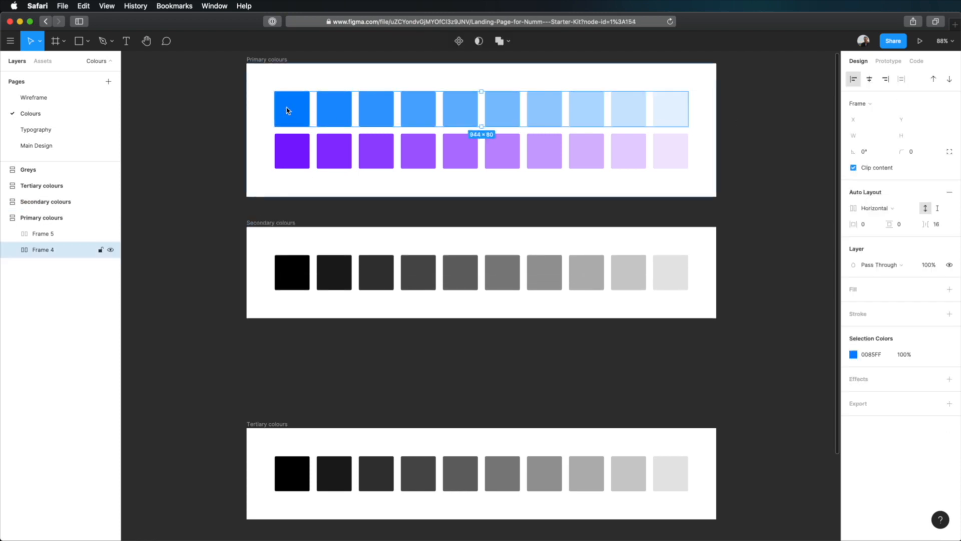
{"action": "left_click", "coordinate": [880, 355]}
{"action": "key", "text": "super+c"}
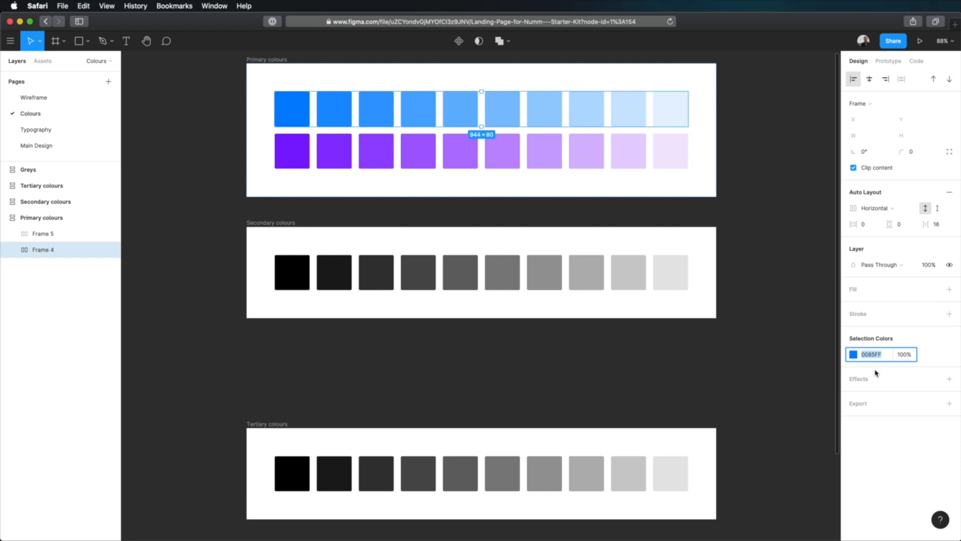
{"action": "left_click", "coordinate": [781, 216]}
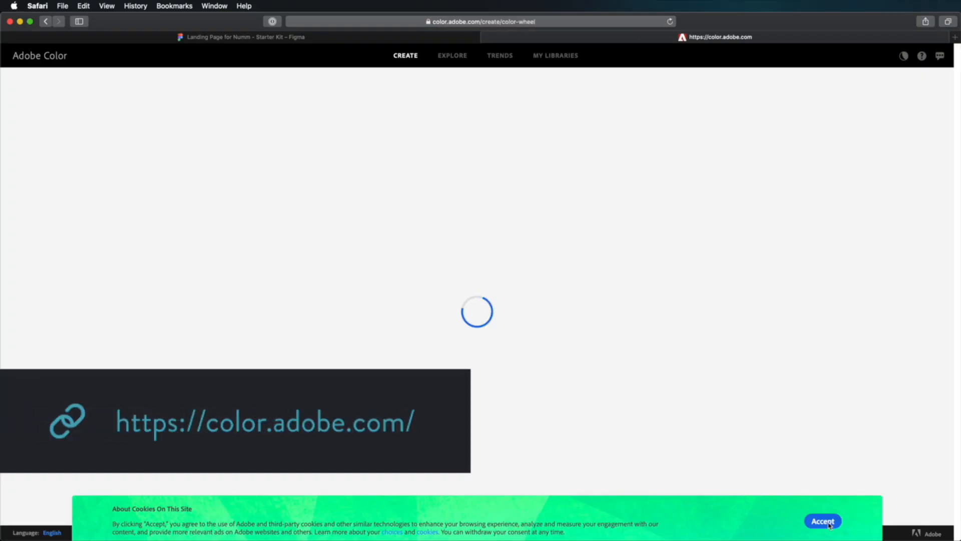
- In Adobe Color, accept the cookies, dismiss the What's New notice and set the base colour to 0085FF
{"action": "left_click", "coordinate": [829, 524]}
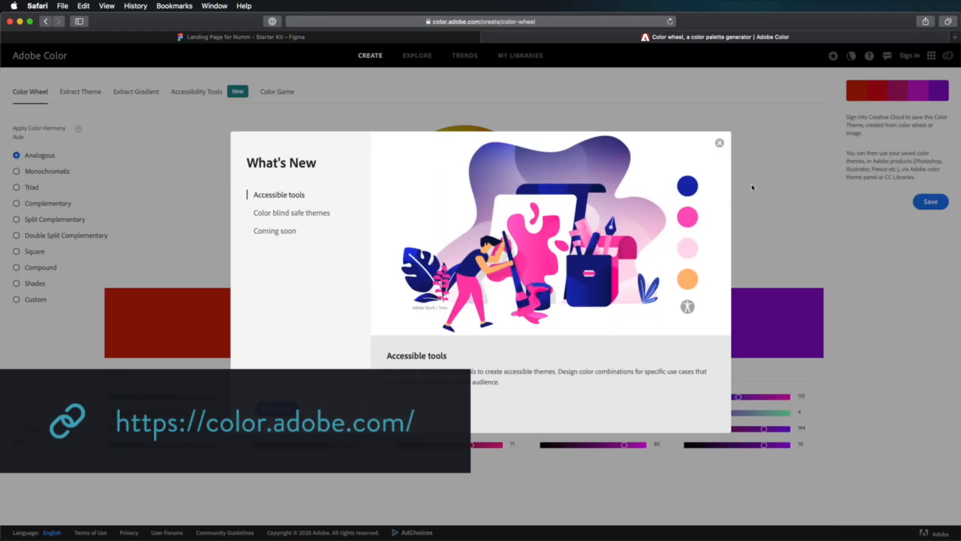
{"action": "left_click", "coordinate": [721, 145]}
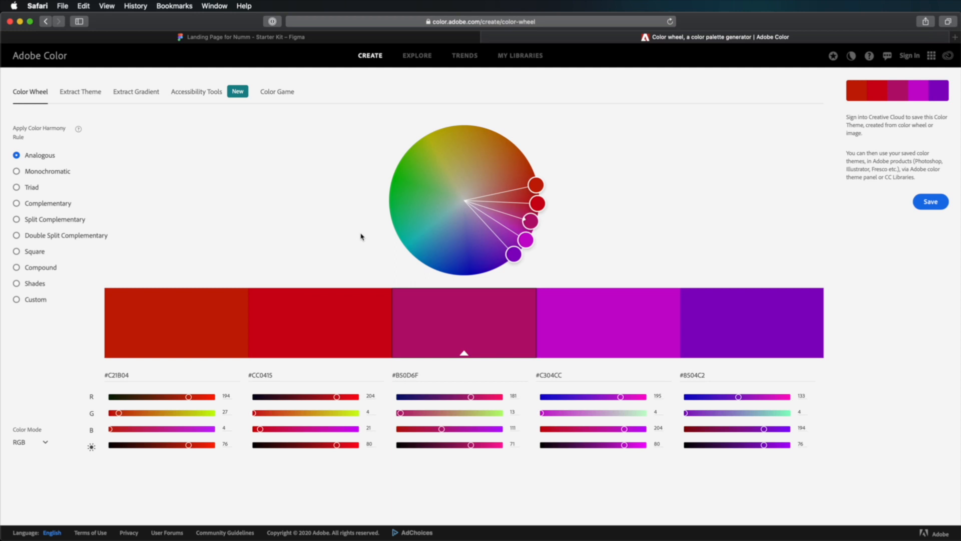
{"action": "double_click", "coordinate": [408, 375]}
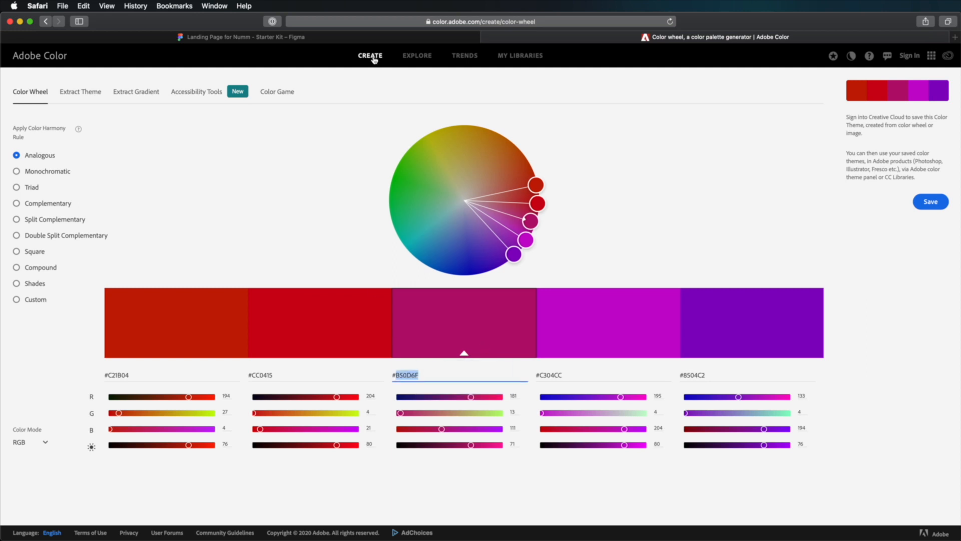
{"action": "key", "text": "super+v"}
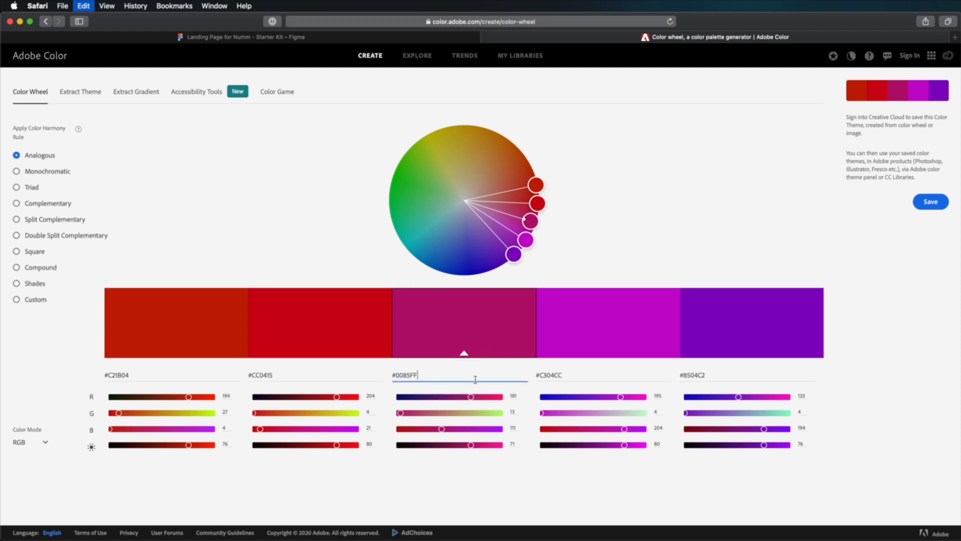
{"action": "key", "text": "Return"}
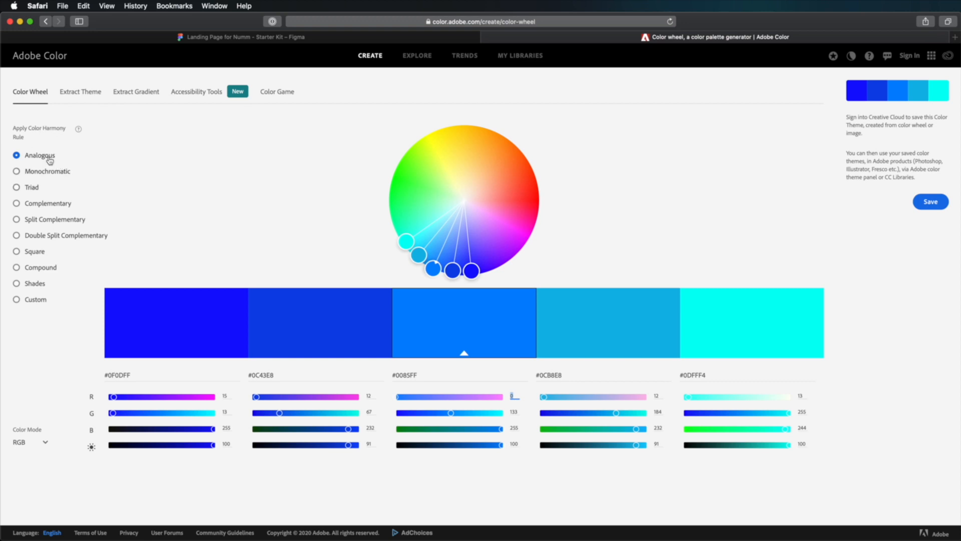
- Preview the Monochromatic and Triad harmony rules, and apply the Complementary rule to the blue base colour
{"action": "left_click", "coordinate": [55, 172]}
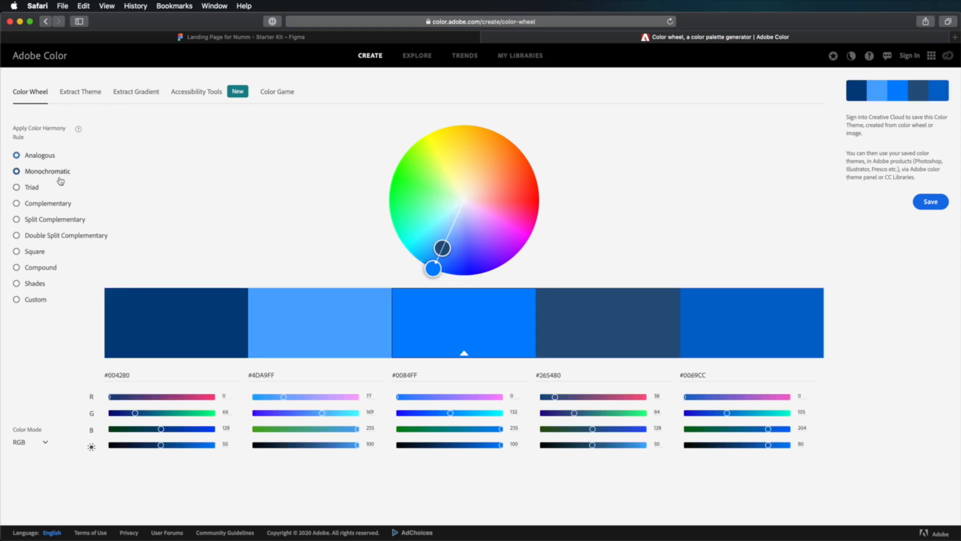
{"action": "left_click", "coordinate": [36, 189]}
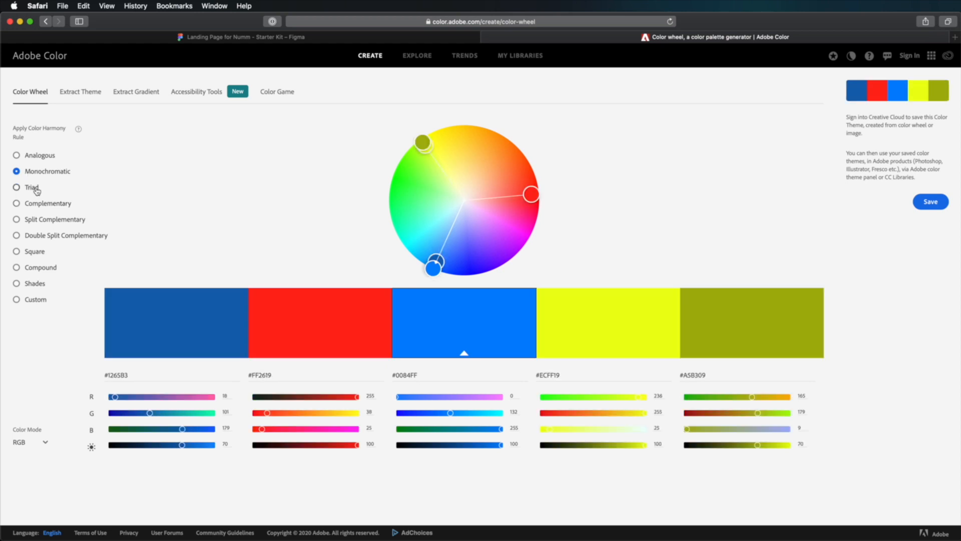
{"action": "left_click", "coordinate": [73, 204]}
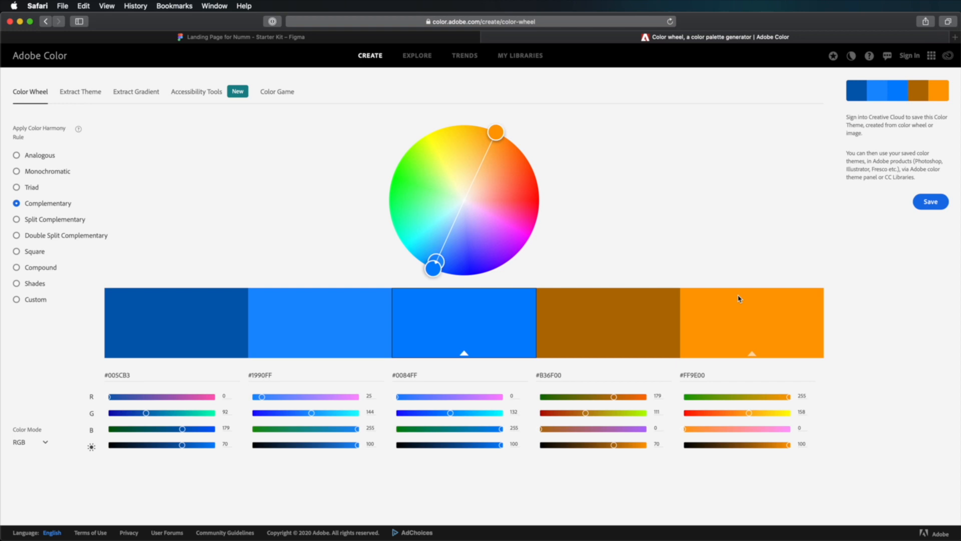
- Copy the complementary orange's hex code and recolour the Secondary colours swatch row in Figma to FF9E00
{"action": "left_click", "coordinate": [751, 327]}
{"action": "left_click", "coordinate": [697, 375]}
{"action": "key", "text": "ctrl+c"}
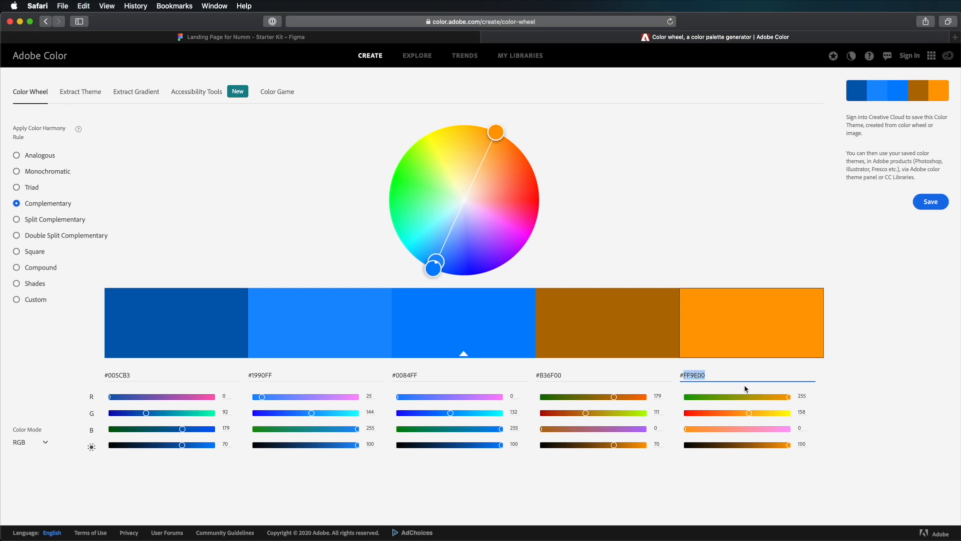
{"action": "left_click", "coordinate": [252, 38]}
{"action": "left_click", "coordinate": [303, 281]}
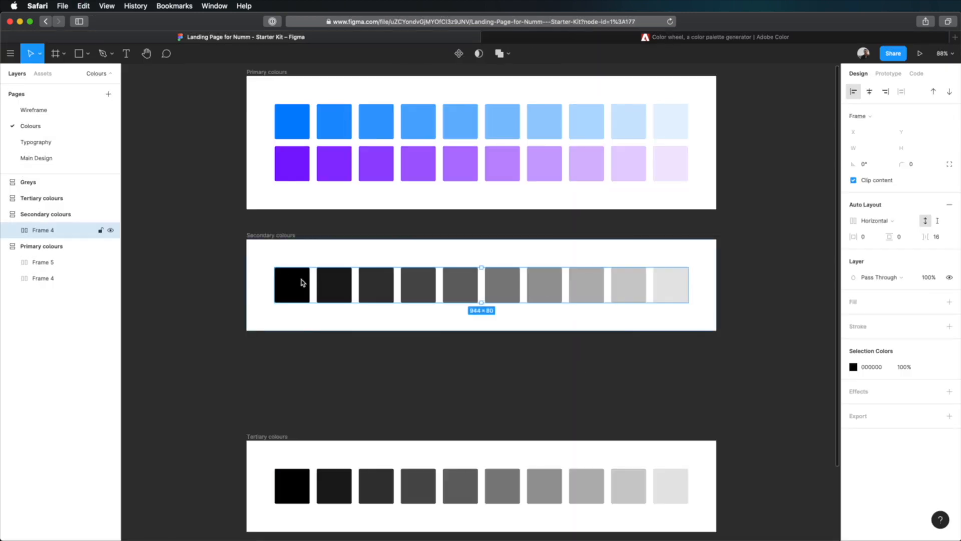
{"action": "left_click", "coordinate": [871, 367]}
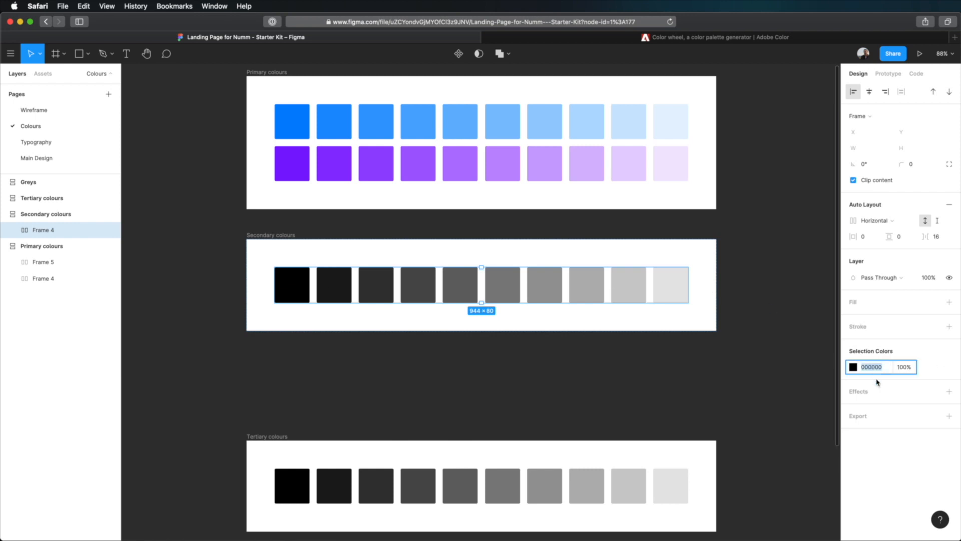
{"action": "key", "text": "ctrl+v"}
{"action": "key", "text": "Tab"}
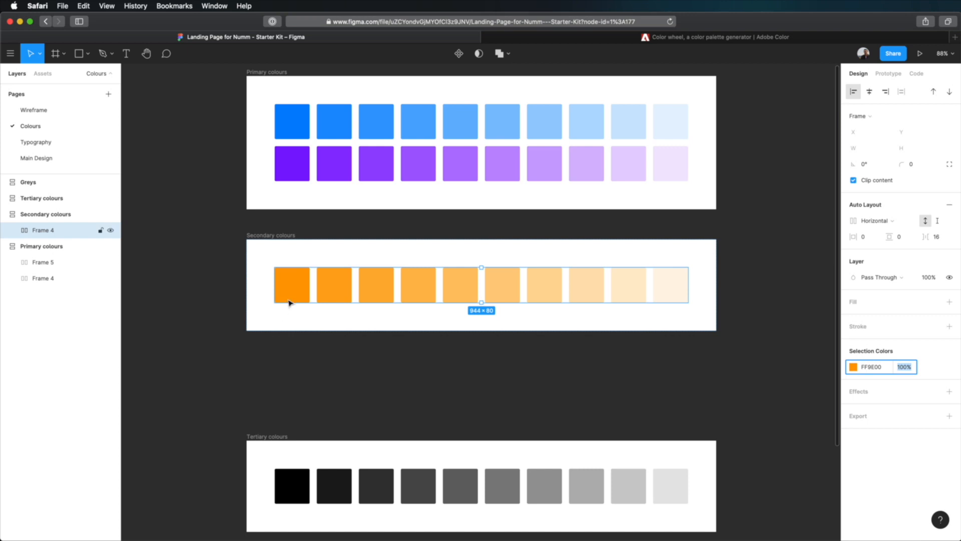
{"action": "left_click", "coordinate": [740, 40]}
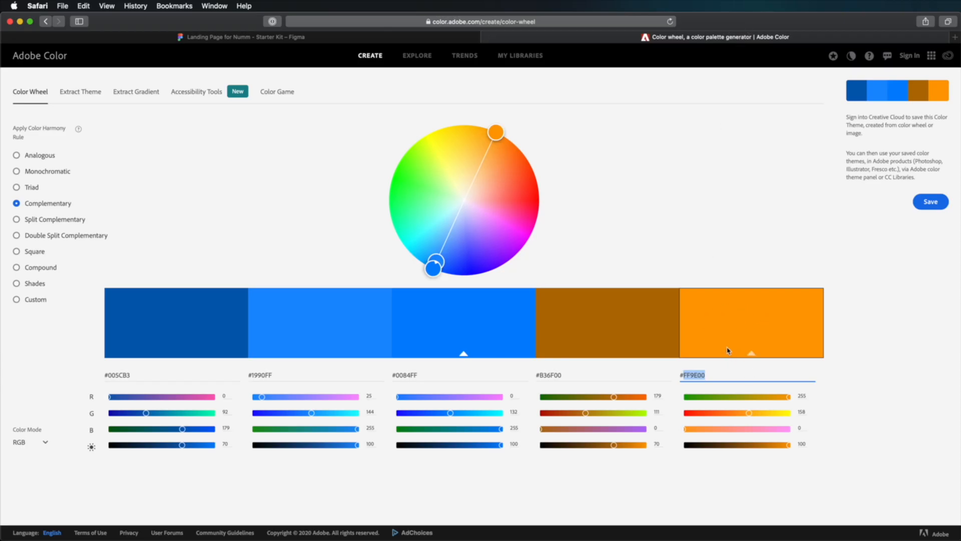
{"action": "left_click", "coordinate": [275, 43]}
- Shift the hue of the Secondary colours swatch row's selection colour towards yellow, to FFC700
{"action": "left_click", "coordinate": [853, 367]}
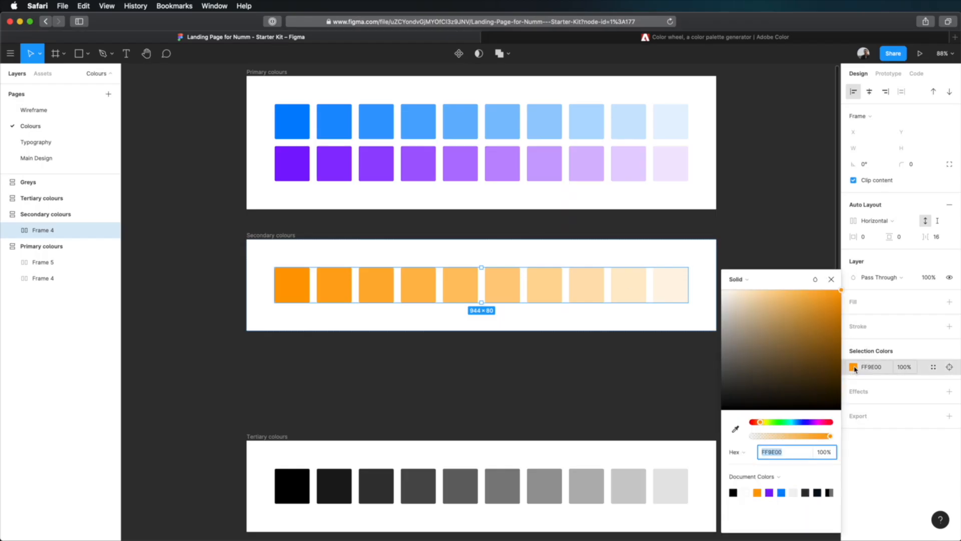
{"action": "left_click", "coordinate": [761, 423]}
{"action": "left_click_drag", "start_coordinate": [761, 423], "coordinate": [762, 422]}
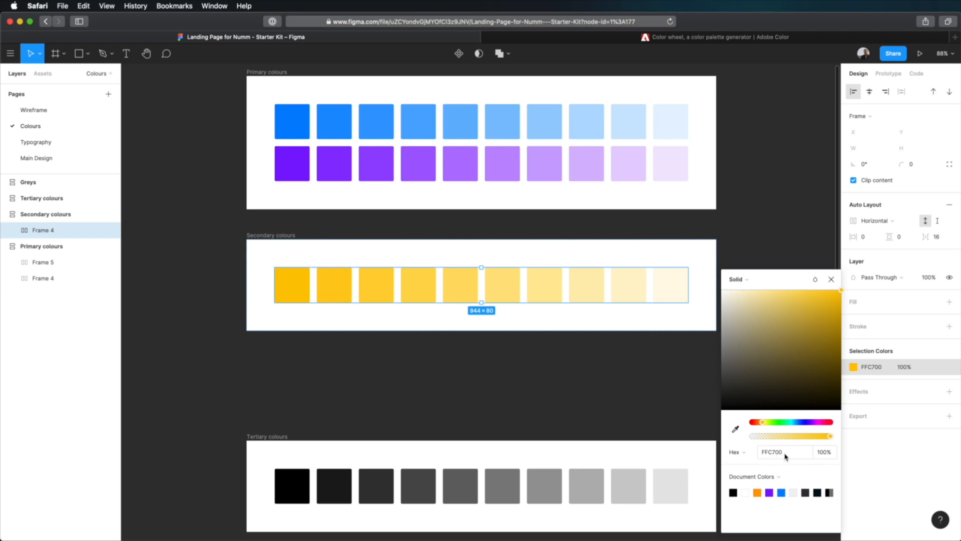
{"action": "left_click", "coordinate": [545, 383]}
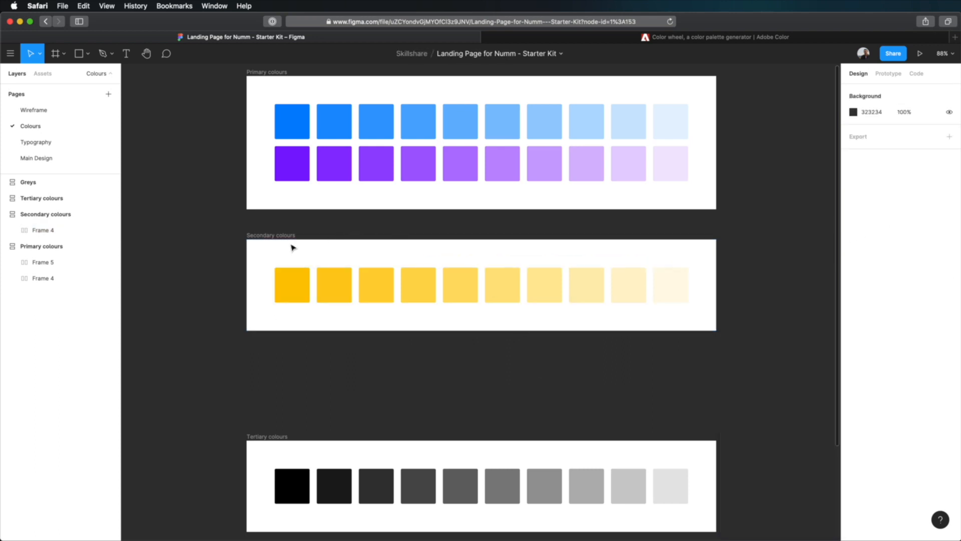
- Duplicate the yellow swatch row within the Secondary colours frame
{"action": "left_click", "coordinate": [348, 277]}
{"action": "key", "text": "super+d"}
{"action": "left_click", "coordinate": [172, 326]}
- Recolour the lower yellow swatch row in the Secondary colours frame to a soft red through its selection colour
{"action": "left_click", "coordinate": [408, 328]}
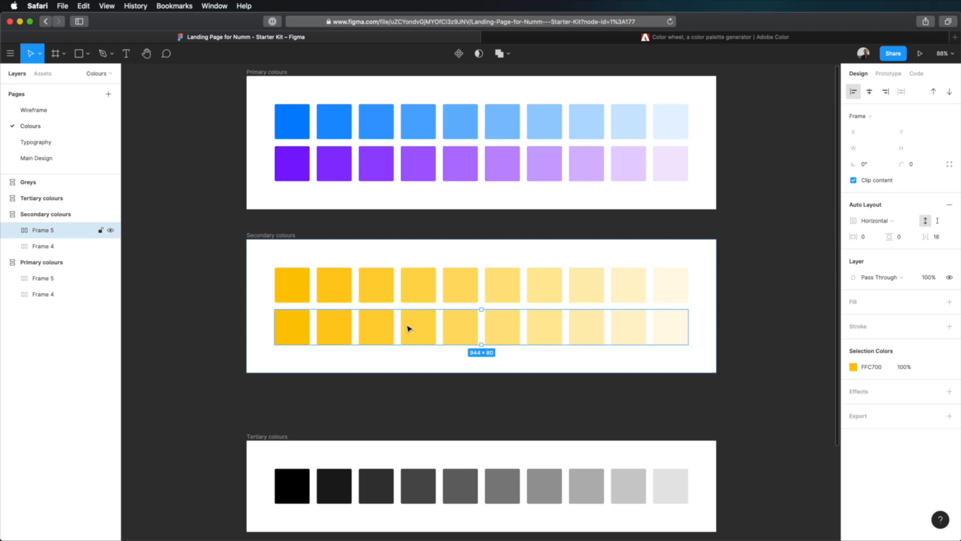
{"action": "left_click", "coordinate": [871, 367]}
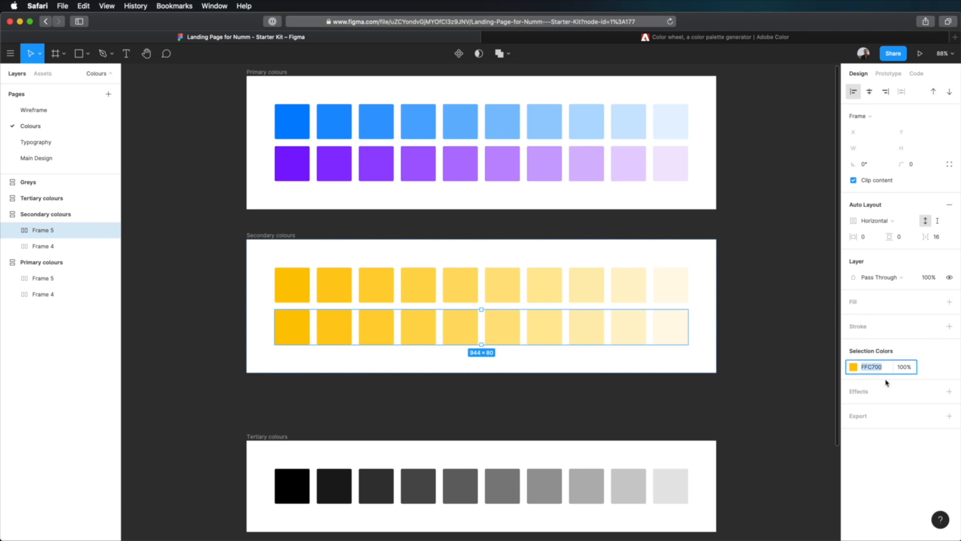
{"action": "type", "text": "f2"}
{"action": "key", "text": "Return"}
{"action": "left_click", "coordinate": [785, 335]}
- Move the Tertiary colours frame up closer to the Secondary colours frame, and move the Greys frame further down
{"action": "scroll", "coordinate": [785, 335], "scroll_direction": "up", "scroll_amount": 3}
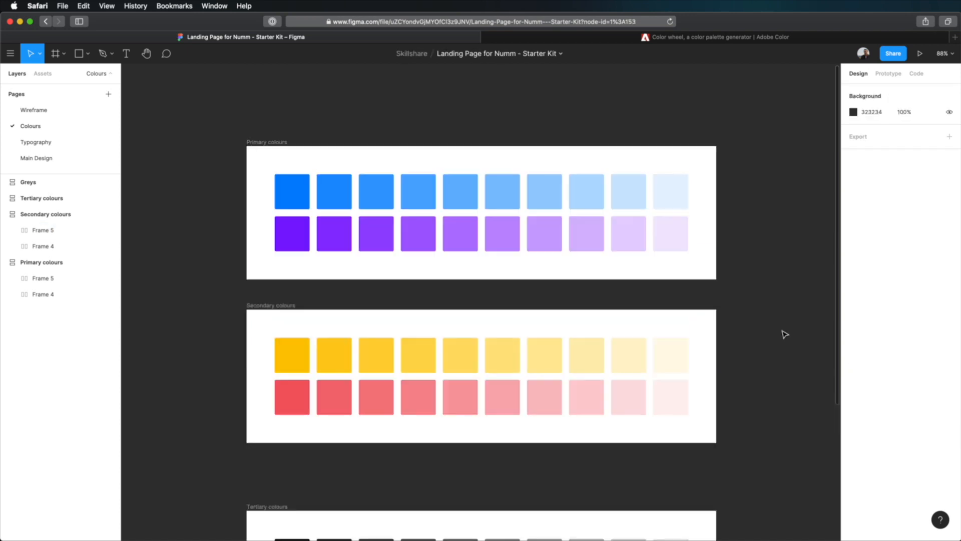
{"action": "scroll", "coordinate": [785, 334], "scroll_direction": "down", "scroll_amount": 5}
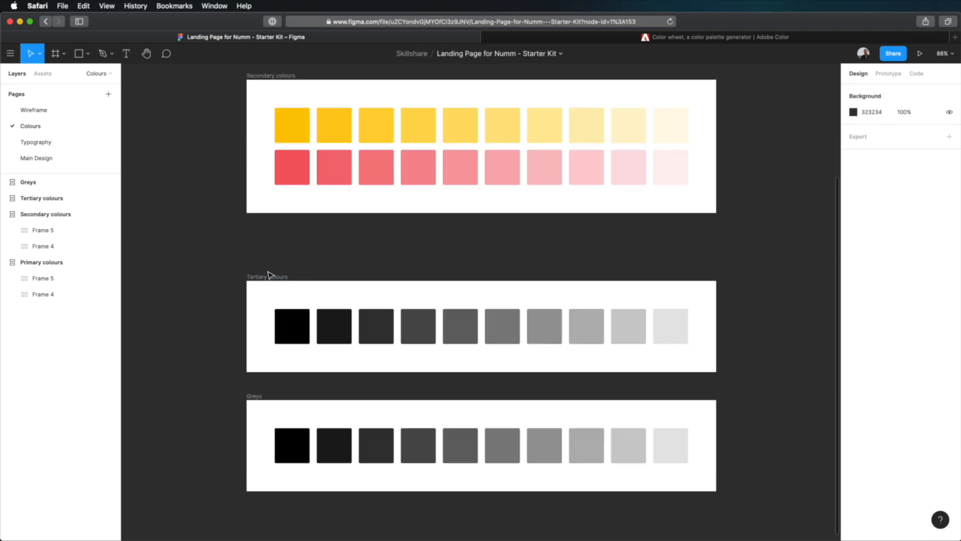
{"action": "left_click_drag", "start_coordinate": [270, 275], "coordinate": [267, 257]}
{"action": "scroll", "coordinate": [796, 281], "scroll_direction": "down", "scroll_amount": 5}
{"action": "left_click_drag", "start_coordinate": [249, 181], "coordinate": [269, 517]}
{"action": "left_click", "coordinate": [454, 293]}
{"action": "scroll", "coordinate": [457, 301], "scroll_direction": "up", "scroll_amount": 2}
{"action": "scroll", "coordinate": [457, 300], "scroll_direction": "up", "scroll_amount": 1}
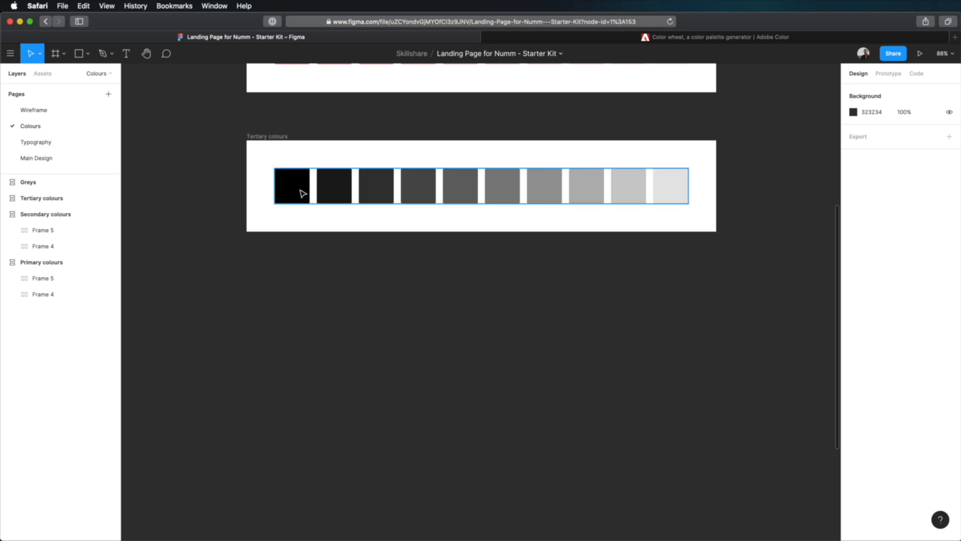
- Duplicate the grey swatch row in the Tertiary colours frame six times to make seven rows
{"action": "left_click", "coordinate": [305, 198]}
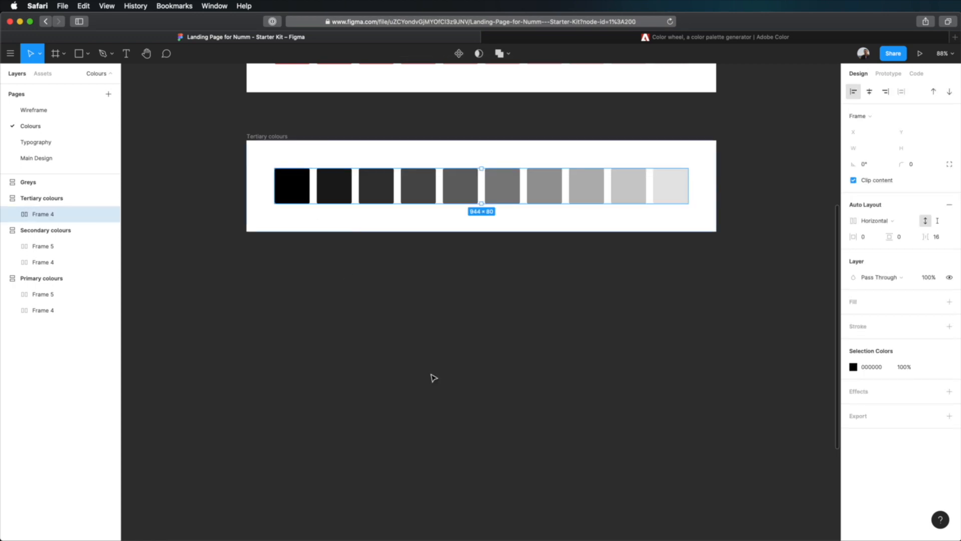
{"action": "key", "text": "super+d"}
{"action": "key", "text": "super+d"}
{"action": "key", "text": "super+d"}
{"action": "key", "text": "super+d"}
{"action": "key", "text": "super+d"}
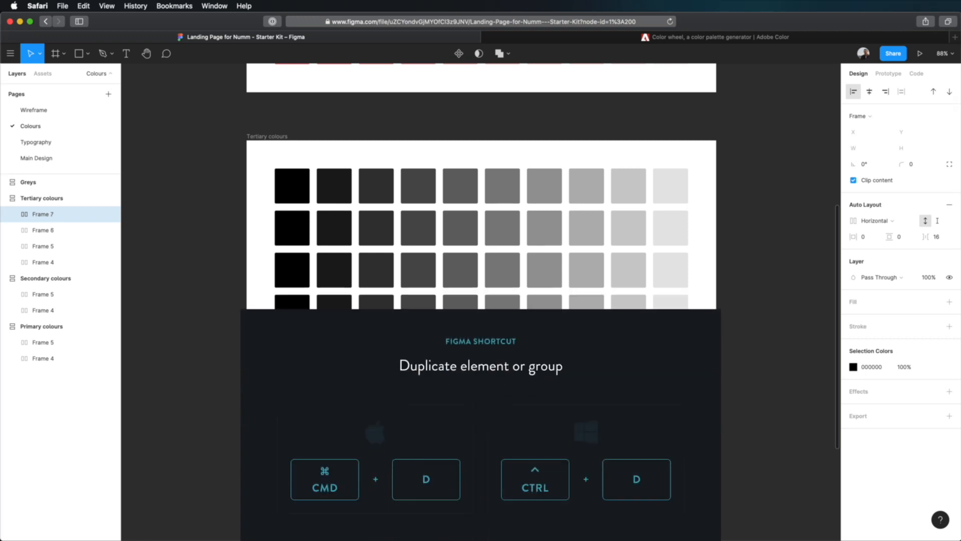
{"action": "key", "text": "super+d"}
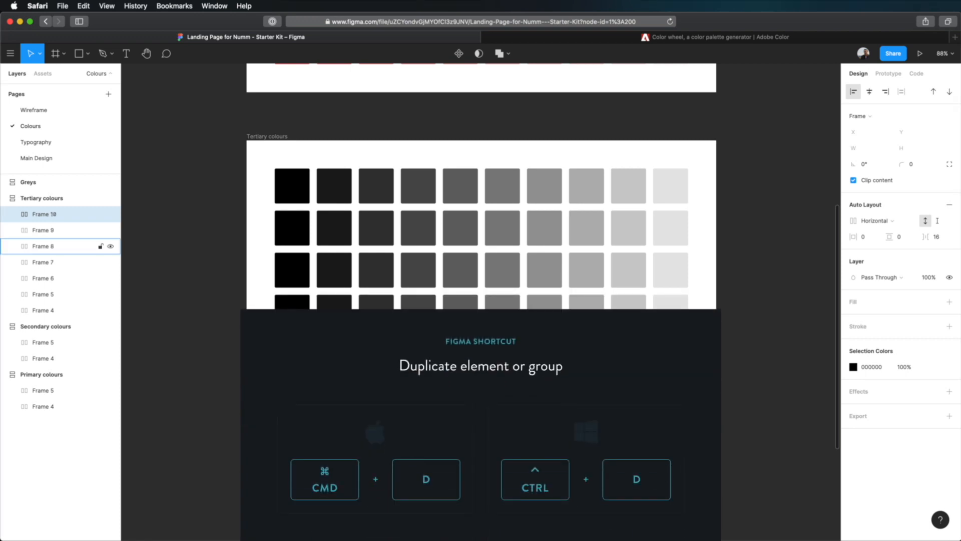
{"action": "left_click", "coordinate": [752, 336]}
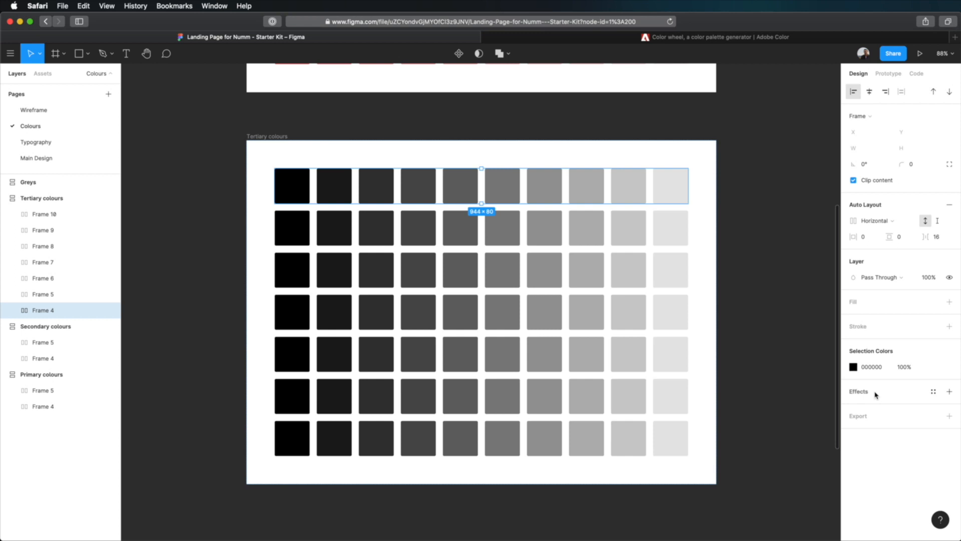
- Set the selection colour of the first Tertiary colours row to 00DAA7
{"action": "left_click", "coordinate": [876, 367]}
{"action": "type", "text": "00DAA7"}
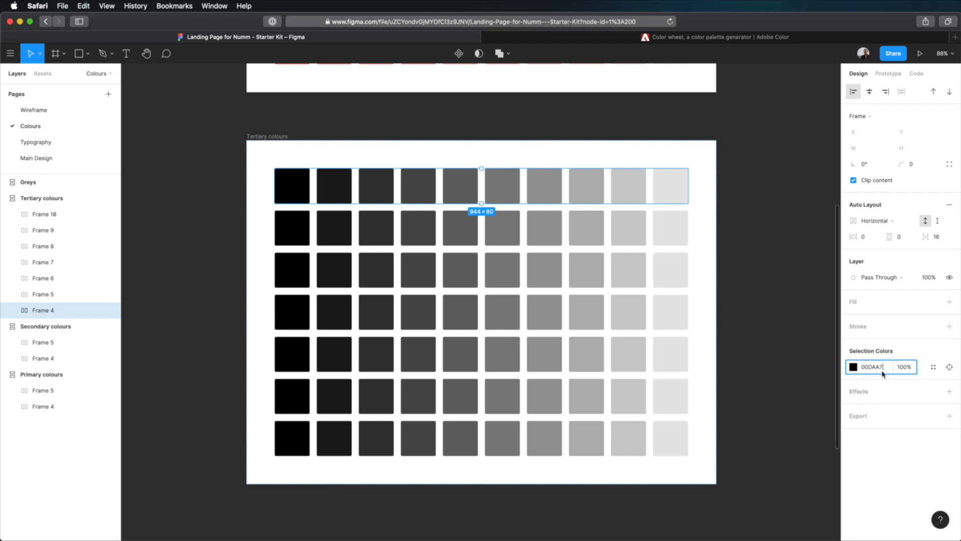
{"action": "key", "text": "Tab"}
- Set the selection colour of the second Tertiary colours row to 37C2CC
{"action": "key", "text": "Tab"}
{"action": "left_click", "coordinate": [882, 371]}
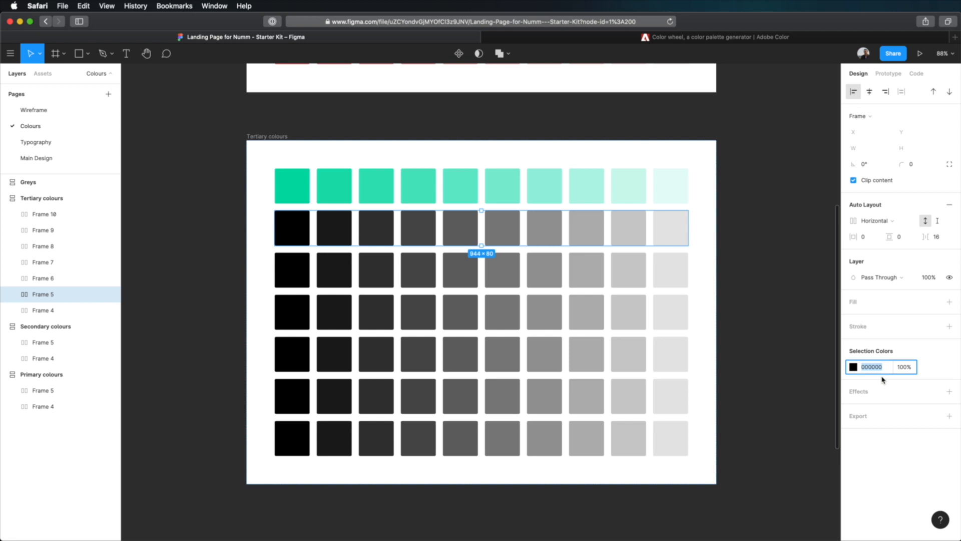
{"action": "type", "text": "37c2cc"}
- Recolour the third Tertiary colours row to a medium blue through its selection colour
{"action": "key", "text": "Tab"}
{"action": "key", "text": "Tab"}
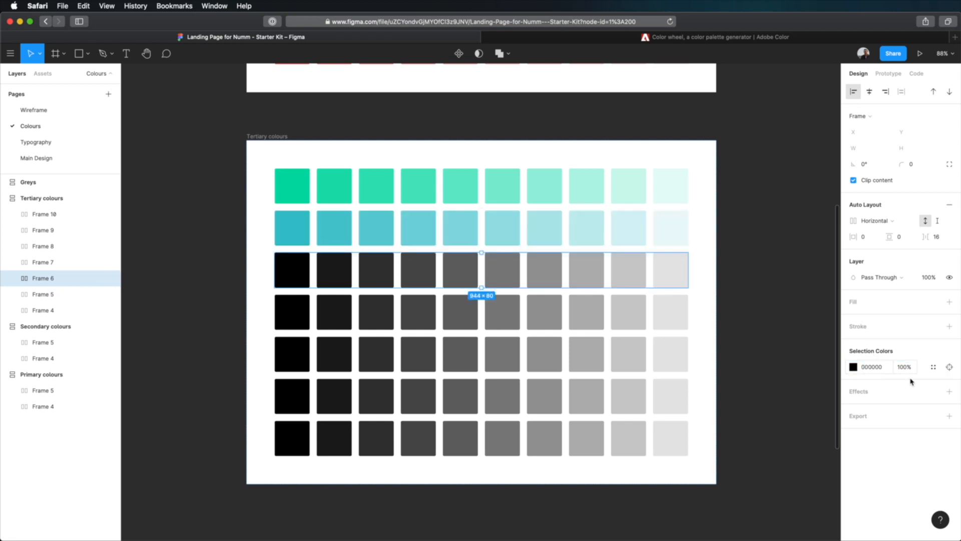
{"action": "left_click", "coordinate": [878, 369]}
{"action": "type", "text": "3a"}
{"action": "key", "text": "Tab"}
{"action": "key", "text": "Tab"}
- Set the selection colour of the fourth Tertiary colours row to 64C9FF
{"action": "left_click", "coordinate": [877, 369]}
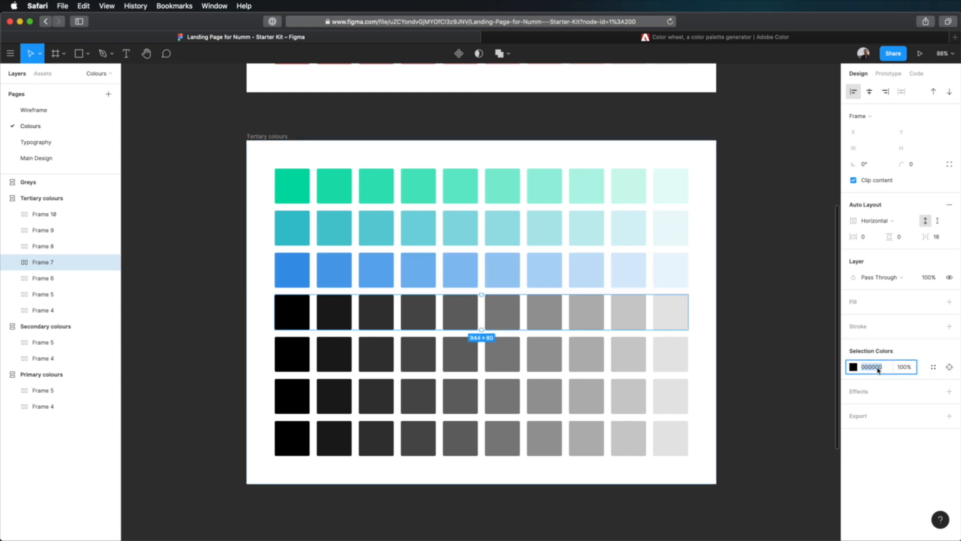
{"action": "type", "text": "64c9ff"}
{"action": "key", "text": "Return"}
- Recolour the fifth Tertiary colours row to purple through its selection colour
{"action": "left_click", "coordinate": [546, 356]}
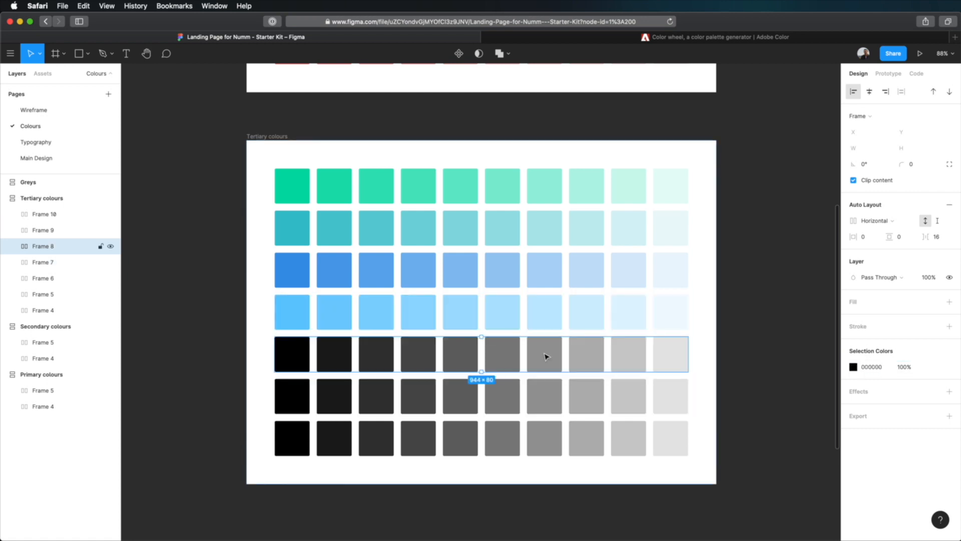
{"action": "left_click", "coordinate": [871, 366]}
{"action": "type", "text": "9e76"}
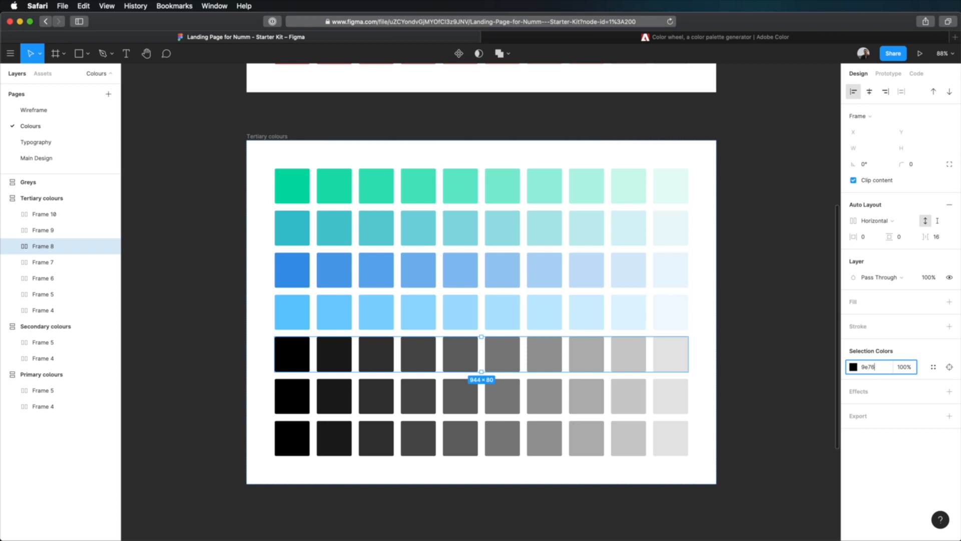
{"action": "key", "text": "Return"}
- Recolour the sixth Tertiary colours row to magenta, using CC37BD as its selection colour
{"action": "left_click", "coordinate": [511, 405]}
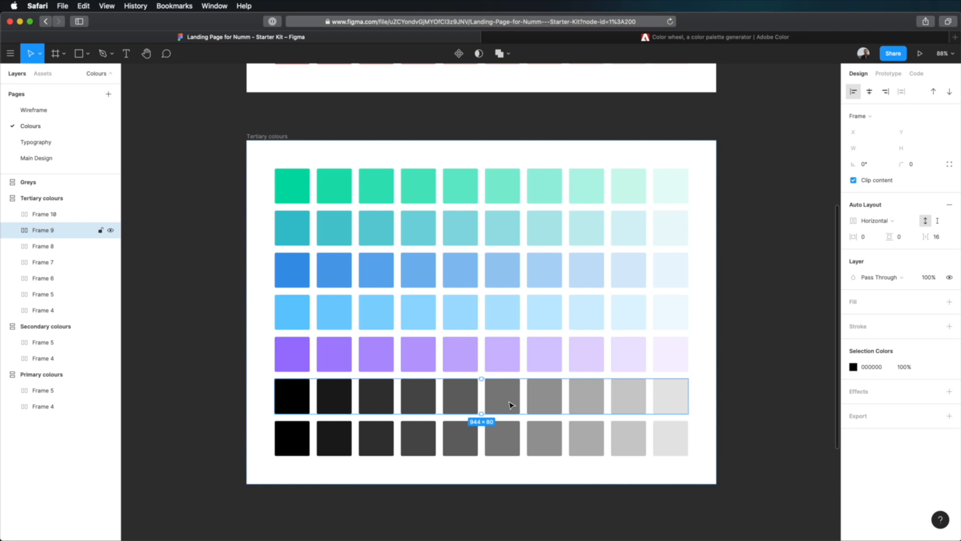
{"action": "left_click", "coordinate": [873, 367]}
{"action": "type", "text": "c"}
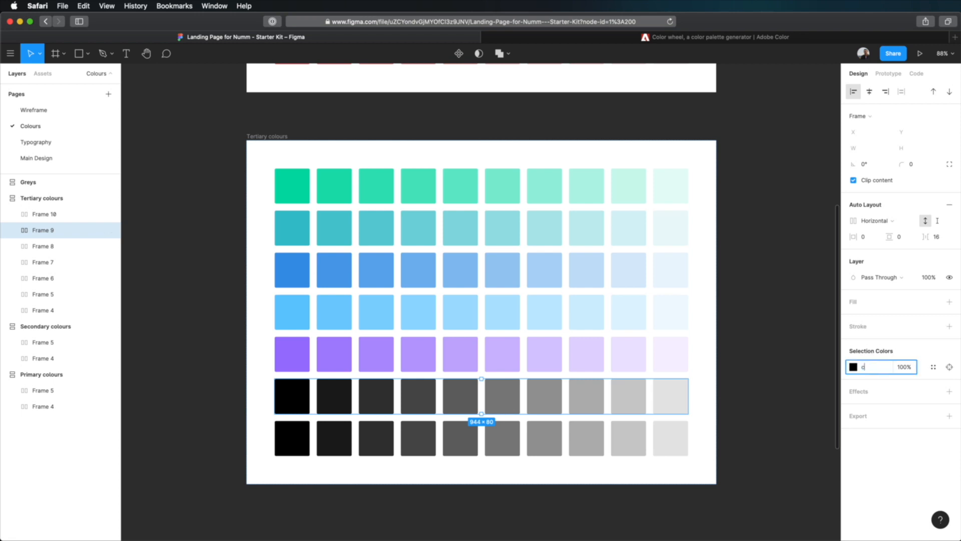
{"action": "type", "text": "c37bd"}
{"action": "key", "text": "Return"}
- Set the selection colour of the seventh Tertiary colours row to FFCA64 and clear the selection
{"action": "left_click", "coordinate": [618, 444]}
{"action": "left_click", "coordinate": [874, 368]}
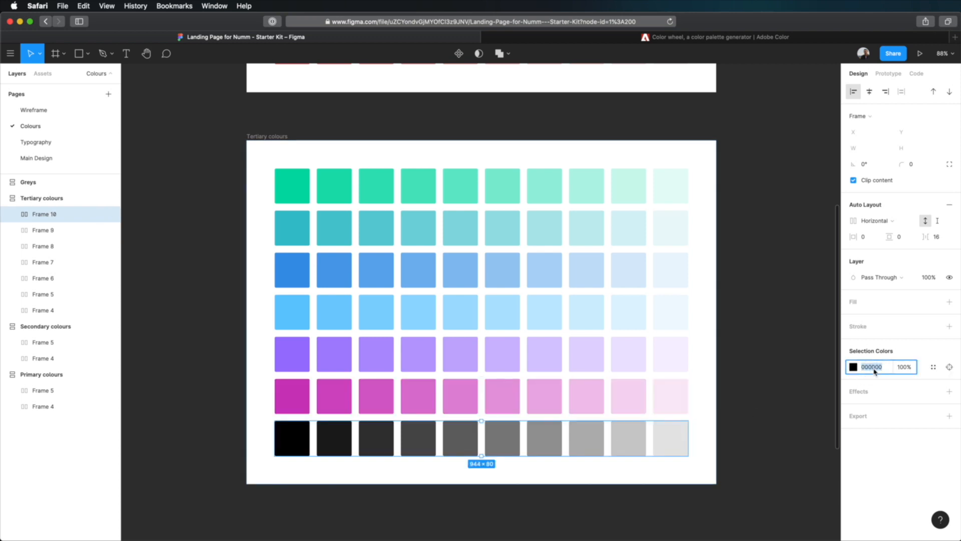
{"action": "type", "text": "ffca64"}
{"action": "key", "text": "Return"}
{"action": "key", "text": "Escape"}
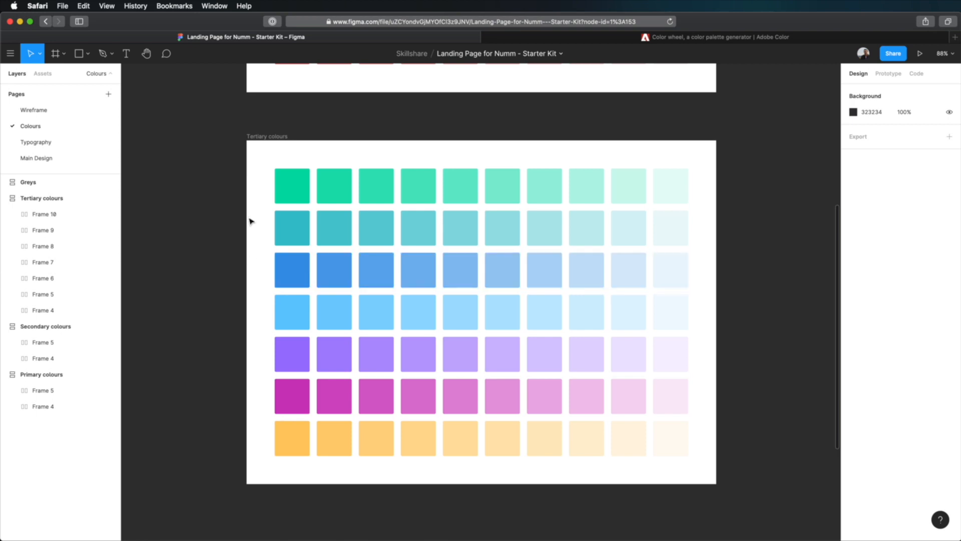
- Inspect the green Tertiary colours row's selection colour in the colour picker, then close the picker
{"action": "left_click", "coordinate": [286, 183]}
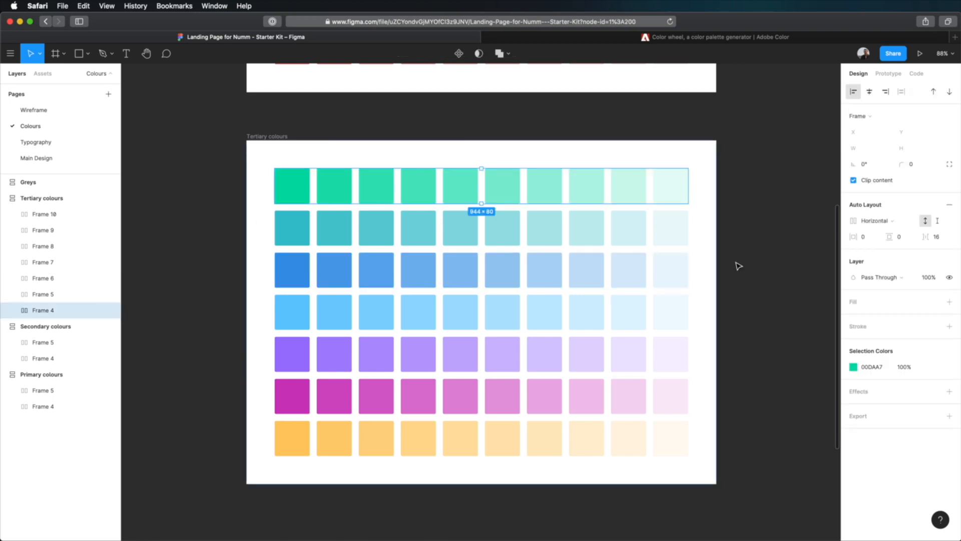
{"action": "left_click", "coordinate": [854, 367]}
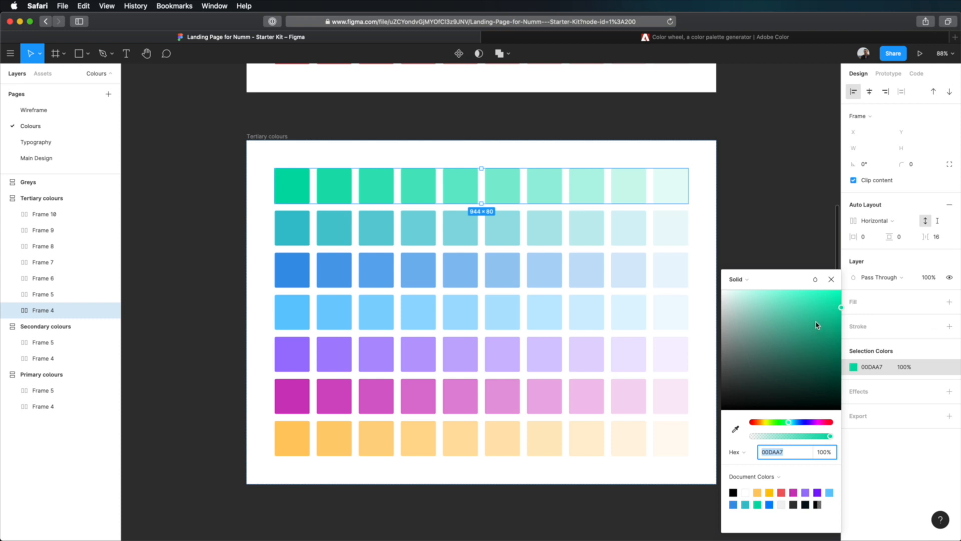
{"action": "left_click", "coordinate": [831, 280]}
{"action": "left_click", "coordinate": [807, 243]}
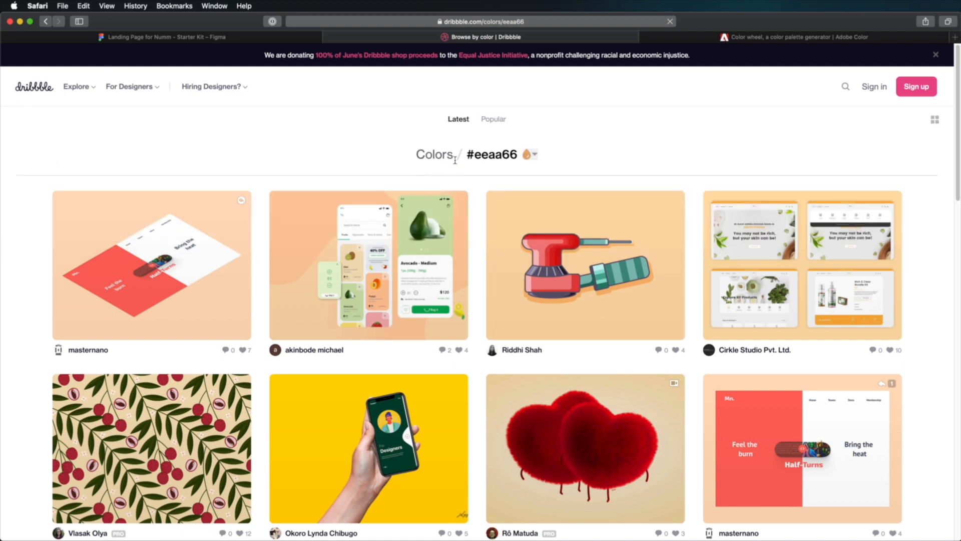
- Filter Dribbble's browse-by-colour page to the green #66ee78 and look through the matching shots
{"action": "double_click", "coordinate": [486, 155]}
{"action": "left_click", "coordinate": [603, 133]}
{"action": "left_click", "coordinate": [535, 155]}
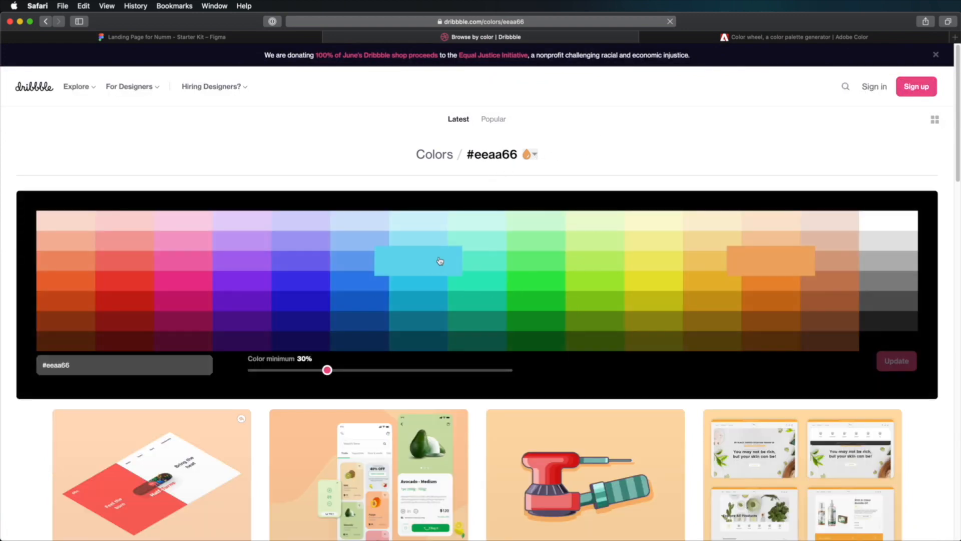
{"action": "left_click", "coordinate": [541, 263]}
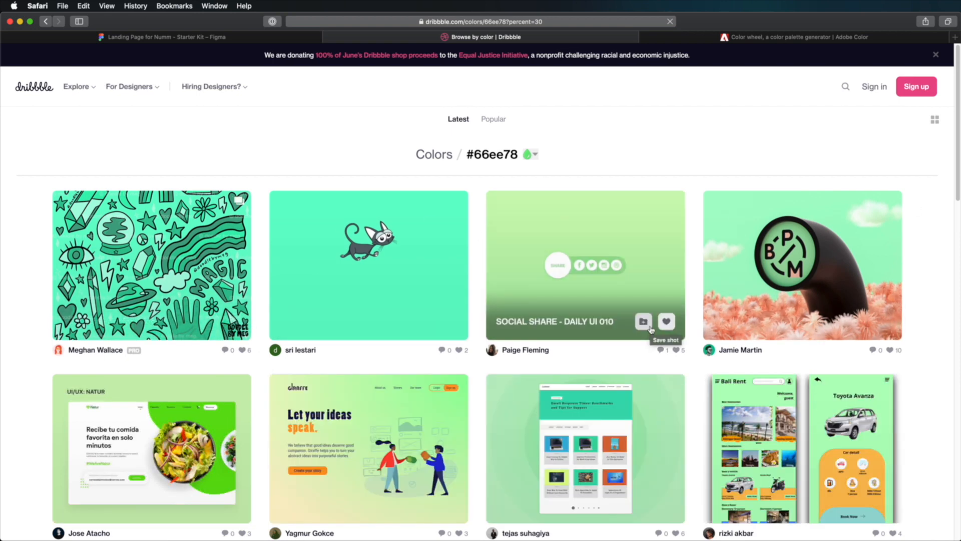
{"action": "scroll", "coordinate": [651, 330], "scroll_direction": "down", "scroll_amount": 18}
{"action": "scroll", "coordinate": [651, 330], "scroll_direction": "up", "scroll_amount": 15}
{"action": "scroll", "coordinate": [651, 330], "scroll_direction": "up", "scroll_amount": 3}
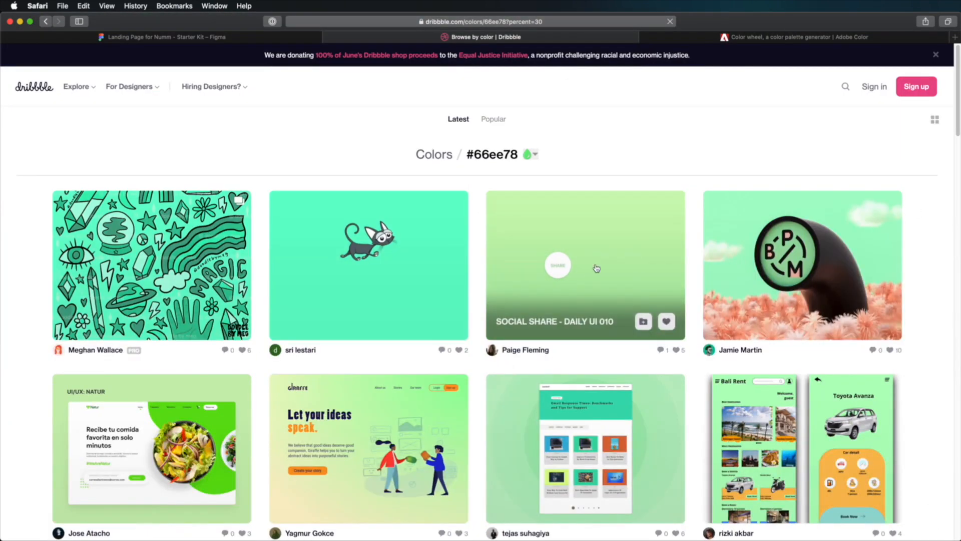
- Open the My Ballpit Magazine Interview shot on Dribbble and examine its artwork and extracted colour palette
{"action": "left_click", "coordinate": [873, 256]}
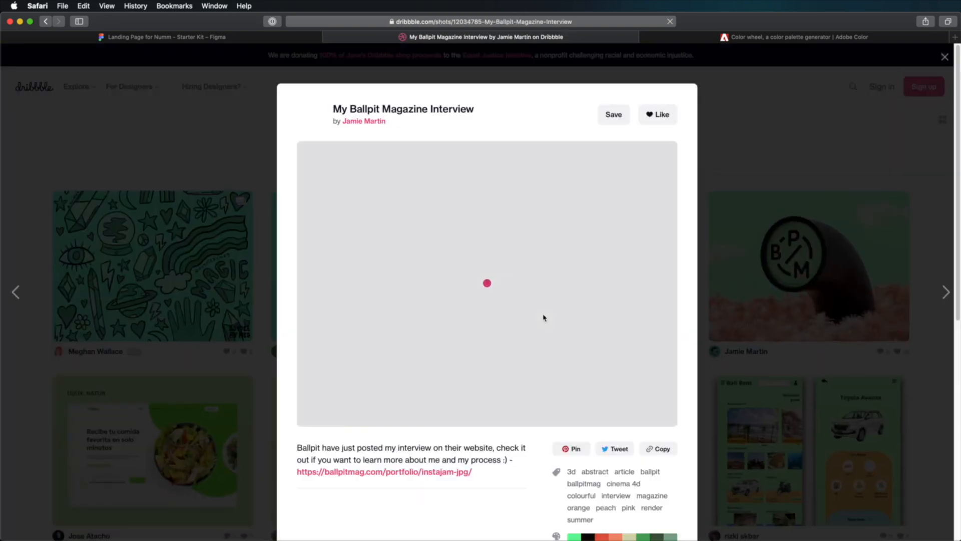
{"action": "scroll", "coordinate": [552, 304], "scroll_direction": "down", "scroll_amount": 4}
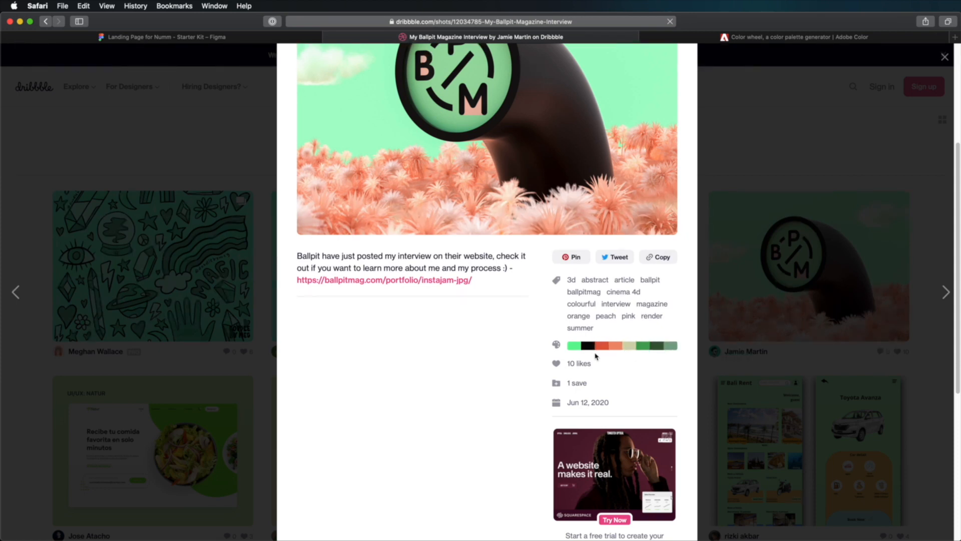
{"action": "scroll", "coordinate": [596, 356], "scroll_direction": "up", "scroll_amount": 1}
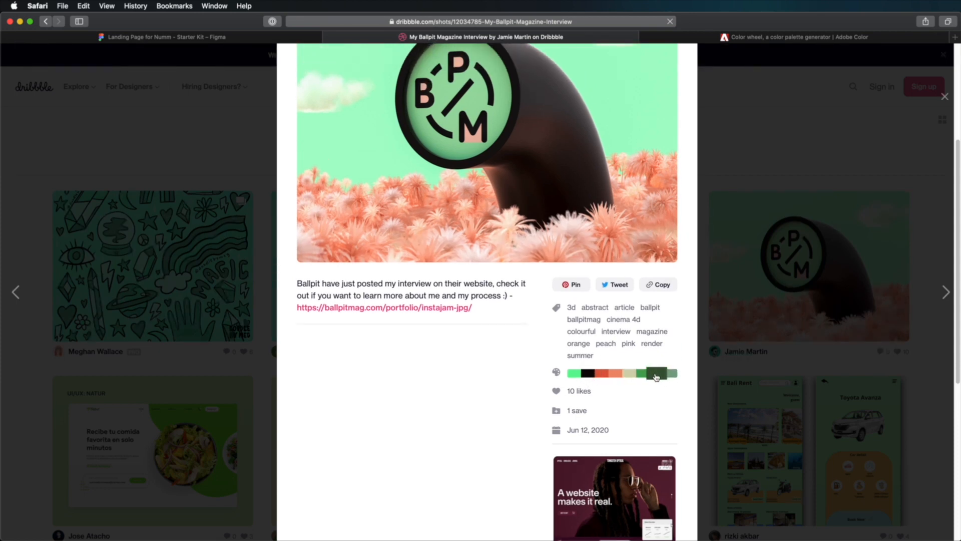
{"action": "scroll", "coordinate": [533, 343], "scroll_direction": "up", "scroll_amount": 5}
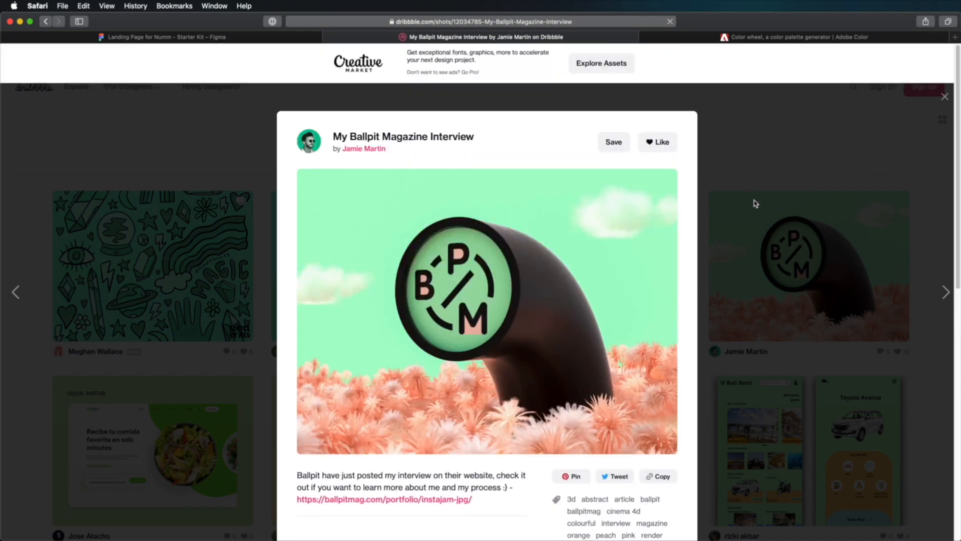
{"action": "scroll", "coordinate": [756, 203], "scroll_direction": "down", "scroll_amount": 5}
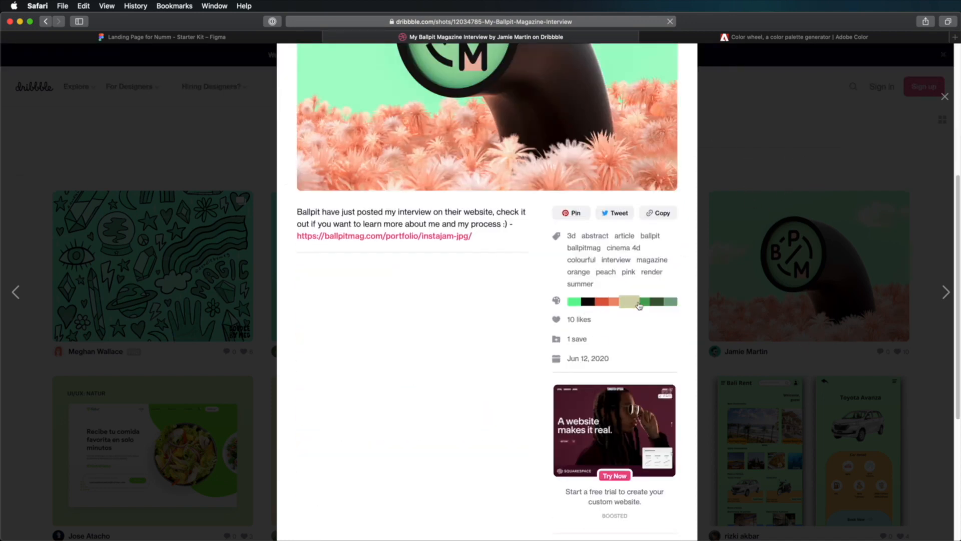
- Switch to Adobe Color, browse the community themes in Explore, and return to the Figma file
{"action": "left_click", "coordinate": [772, 40]}
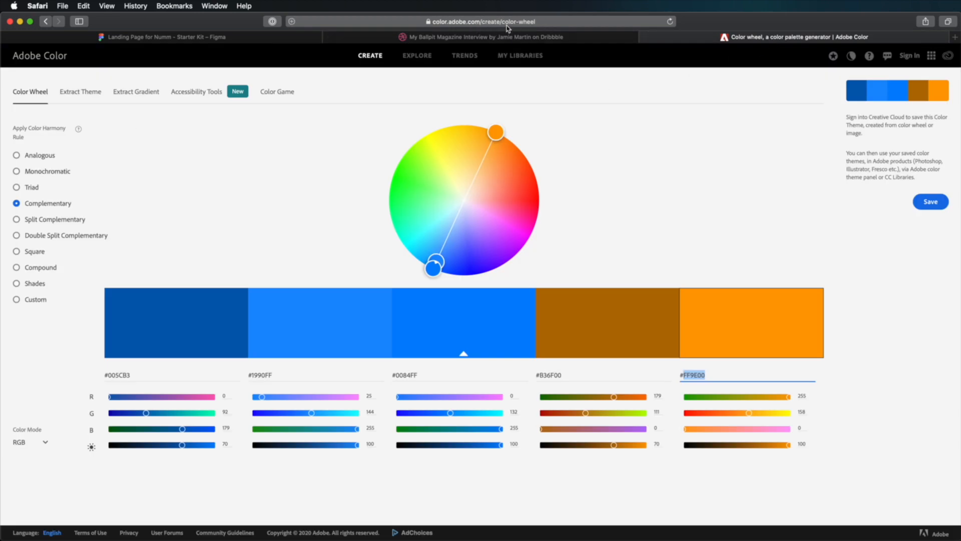
{"action": "left_click", "coordinate": [422, 57]}
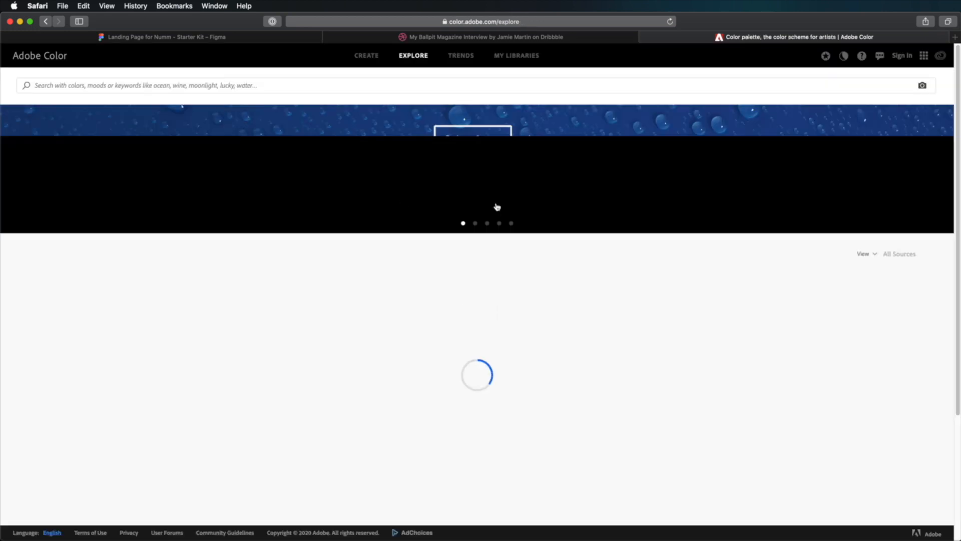
{"action": "scroll", "coordinate": [651, 250], "scroll_direction": "down", "scroll_amount": 15}
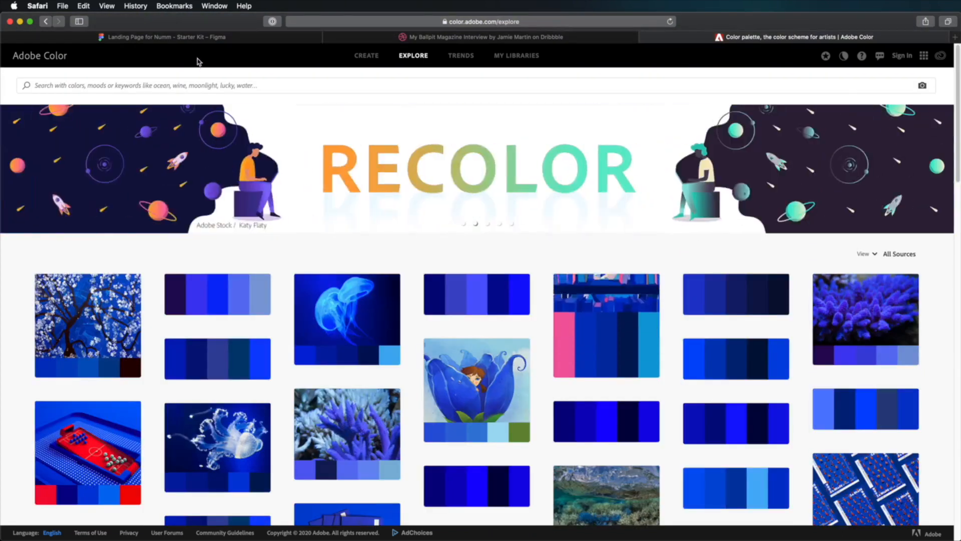
{"action": "left_click", "coordinate": [199, 38]}
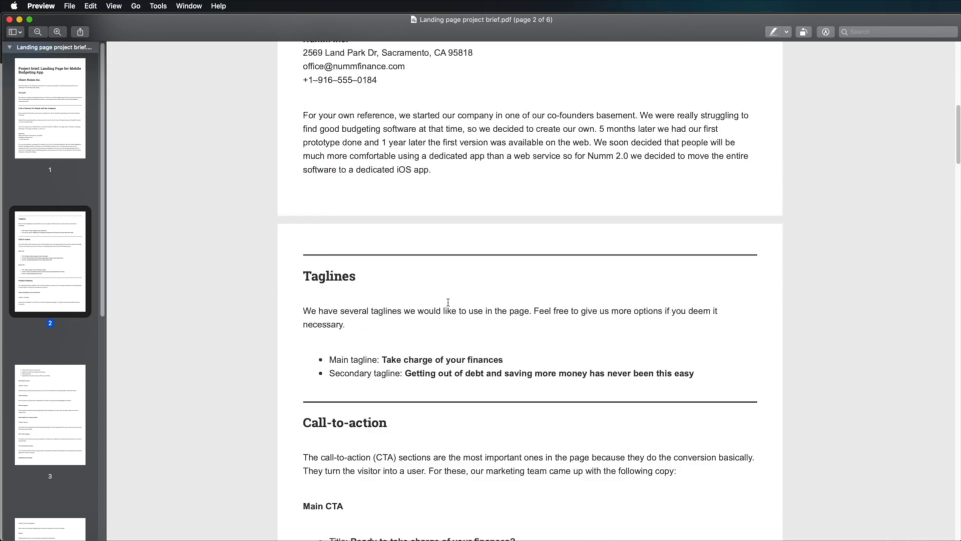
- Review the design considerations in Landing page project brief.pdf, highlighting the points on colour scheme, grass green option and colourfulness
{"action": "scroll", "coordinate": [447, 306], "scroll_direction": "down", "scroll_amount": 15}
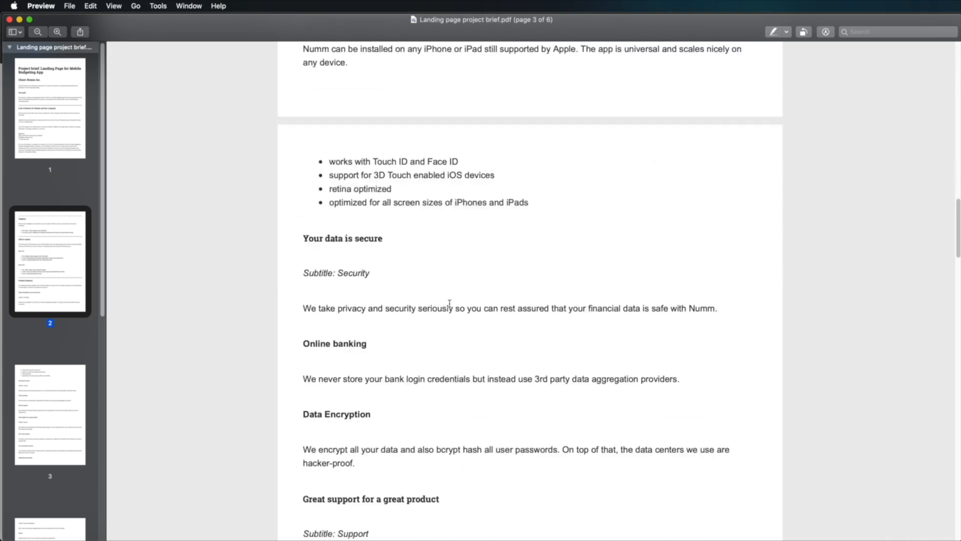
{"action": "scroll", "coordinate": [449, 306], "scroll_direction": "down", "scroll_amount": 15}
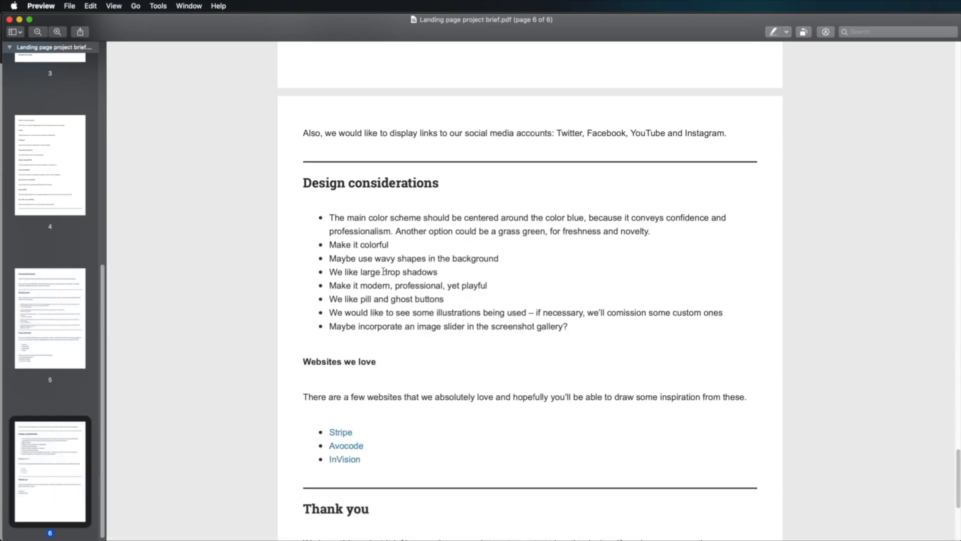
{"action": "left_click_drag", "start_coordinate": [329, 244], "coordinate": [393, 245]}
{"action": "left_click", "coordinate": [403, 265]}
{"action": "left_click_drag", "start_coordinate": [331, 217], "coordinate": [397, 230]}
{"action": "left_click", "coordinate": [430, 243]}
{"action": "left_click_drag", "start_coordinate": [487, 231], "coordinate": [614, 233]}
{"action": "left_click", "coordinate": [598, 245]}
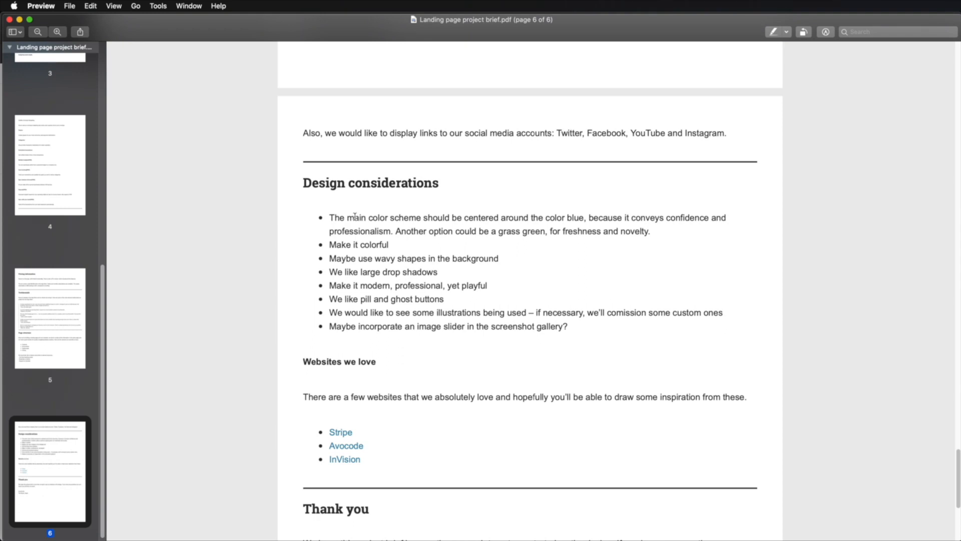
{"action": "left_click_drag", "start_coordinate": [513, 218], "coordinate": [633, 224]}
{"action": "left_click", "coordinate": [633, 224]}
{"action": "left_click_drag", "start_coordinate": [330, 244], "coordinate": [389, 245]}
{"action": "left_click", "coordinate": [404, 257]}
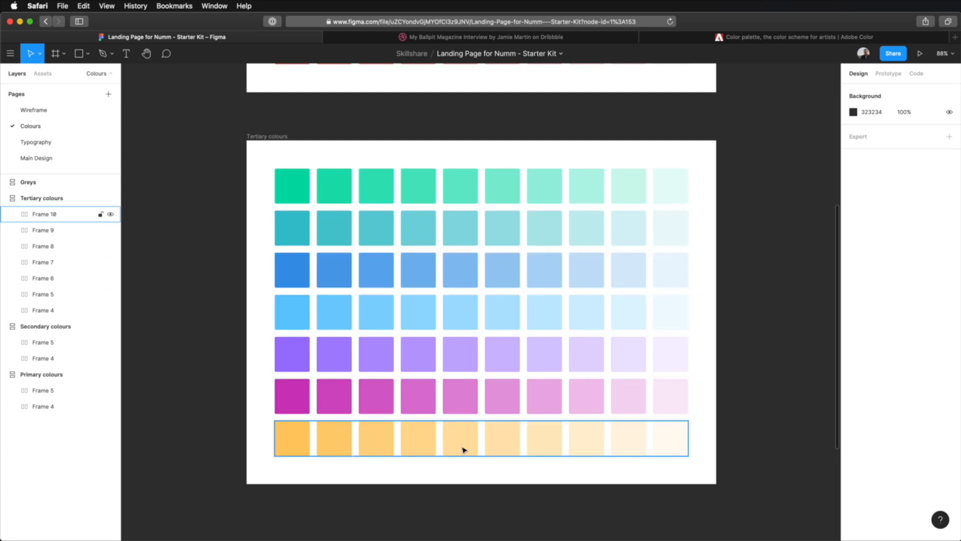
- Move the Greys frame up closer to the Tertiary colours frame and bring it into close view
{"action": "scroll", "coordinate": [464, 450], "scroll_direction": "down", "scroll_amount": 3}
{"action": "scroll", "coordinate": [511, 489], "scroll_direction": "down", "scroll_amount": 5}
{"action": "left_click_drag", "start_coordinate": [418, 268], "coordinate": [416, 220]}
{"action": "left_click", "coordinate": [511, 389]}
{"action": "scroll", "coordinate": [576, 338], "scroll_direction": "up", "scroll_amount": 2}
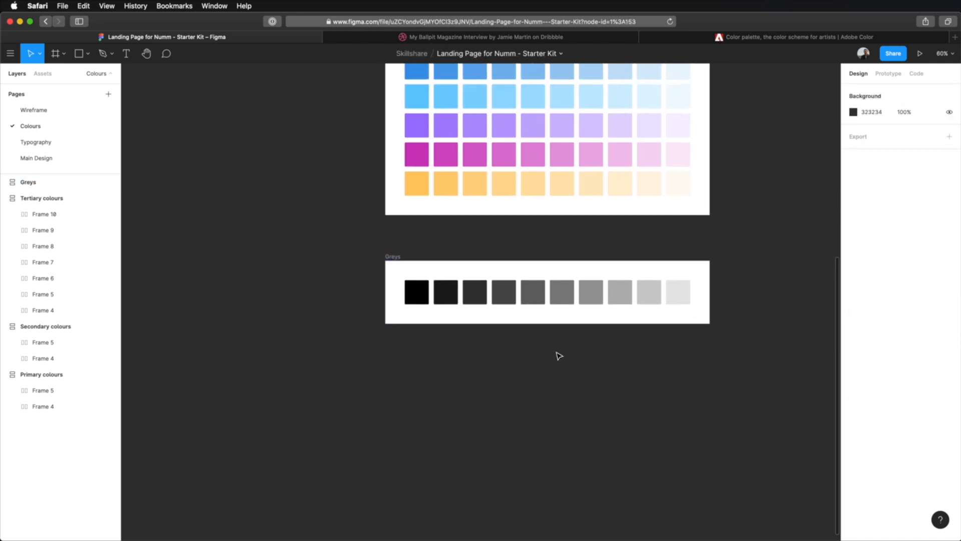
{"action": "key", "text": "z"}
{"action": "left_click_drag", "start_coordinate": [356, 240], "coordinate": [732, 348]}
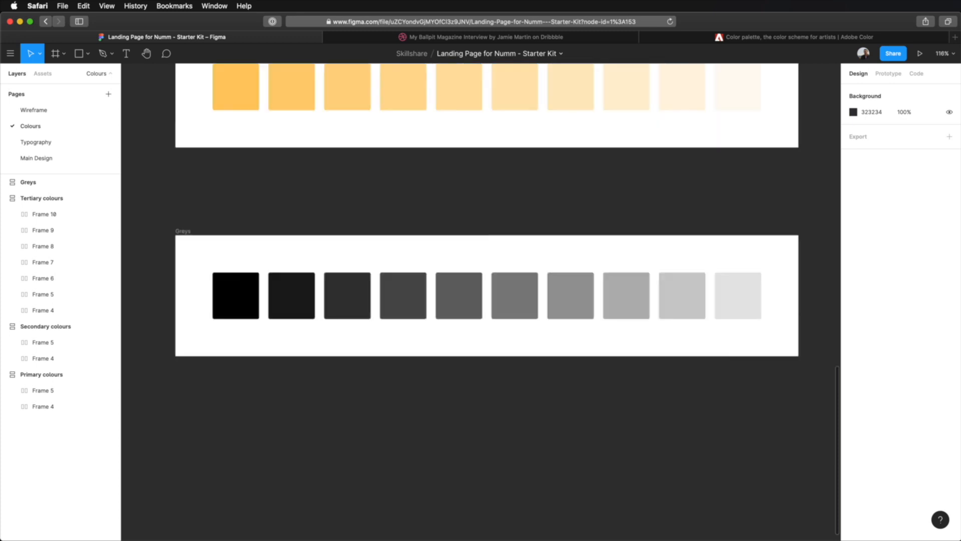
- Inspect the fill and layer opacity of the first, third and fourth swatches in the Greys frame
{"action": "left_click_drag", "start_coordinate": [517, 375], "coordinate": [525, 322]}
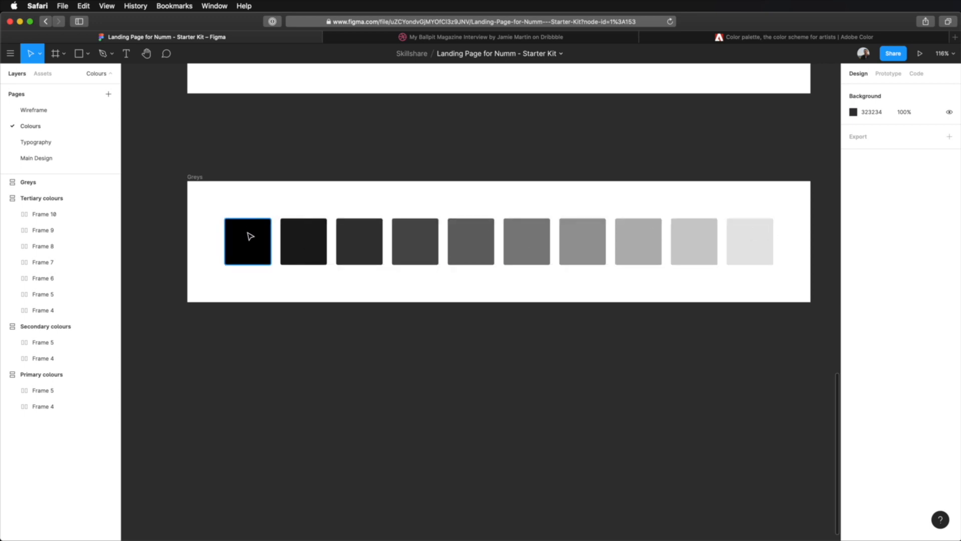
{"action": "left_click", "coordinate": [250, 236], "text": "super"}
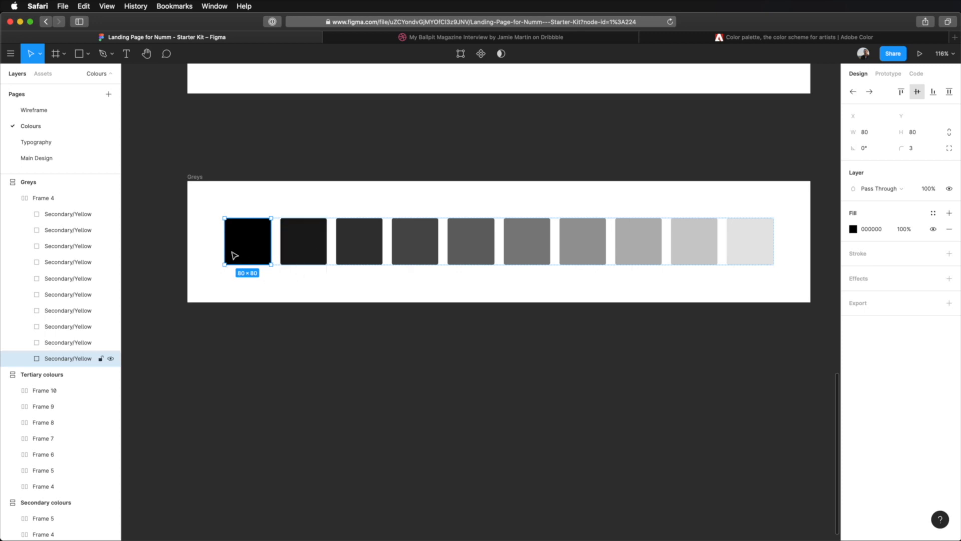
{"action": "left_click", "coordinate": [420, 243]}
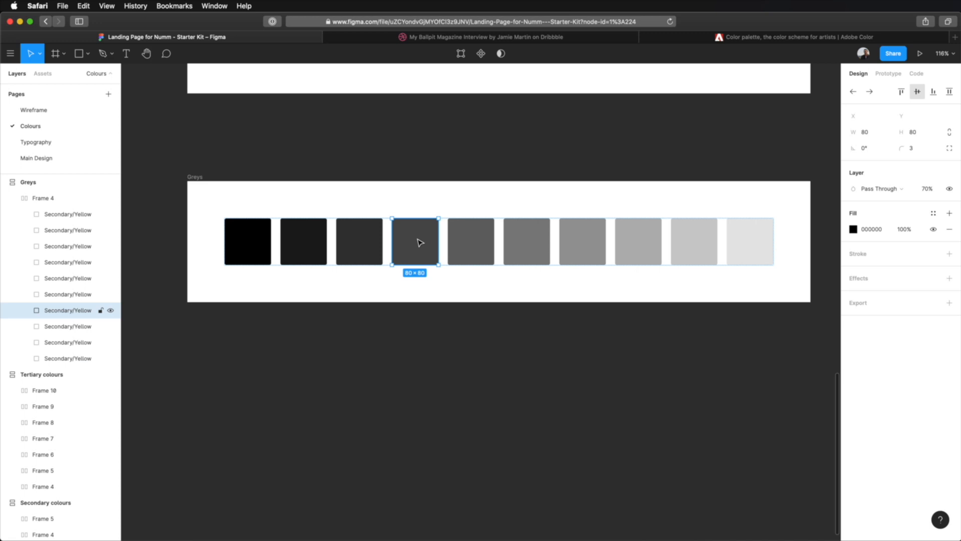
{"action": "left_click", "coordinate": [364, 245]}
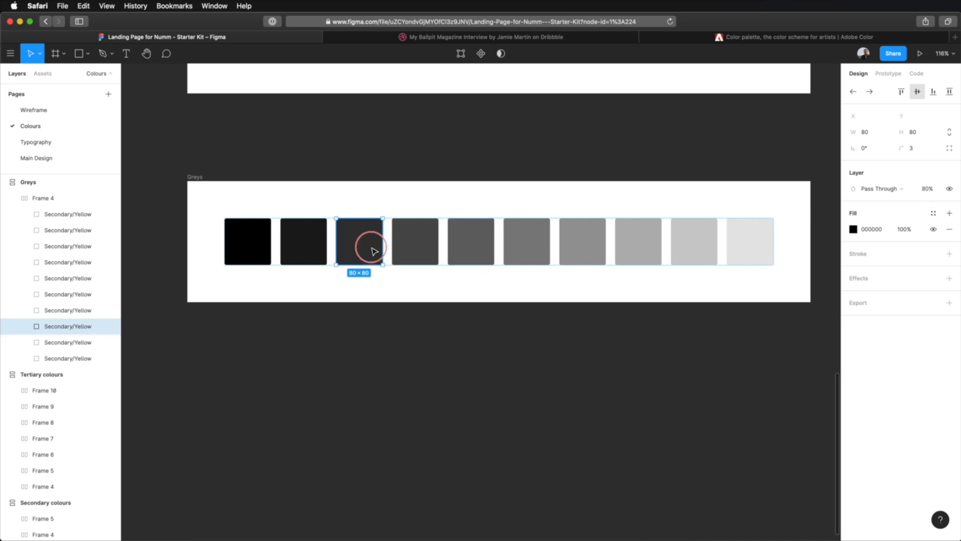
{"action": "left_click", "coordinate": [564, 372]}
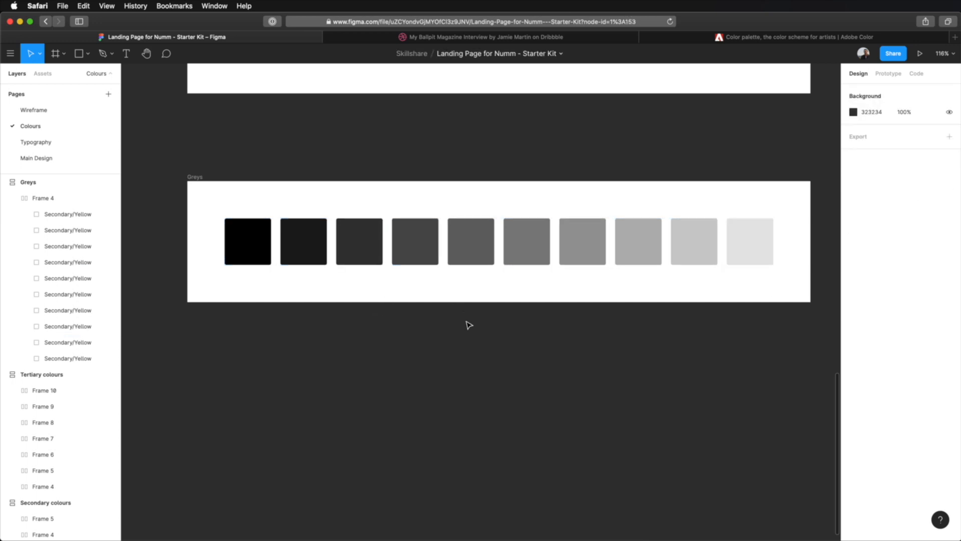
- Draw a rectangle of about 324 × 328 in the empty canvas below the Greys frame
{"action": "scroll", "coordinate": [469, 342], "scroll_direction": "down", "scroll_amount": 3}
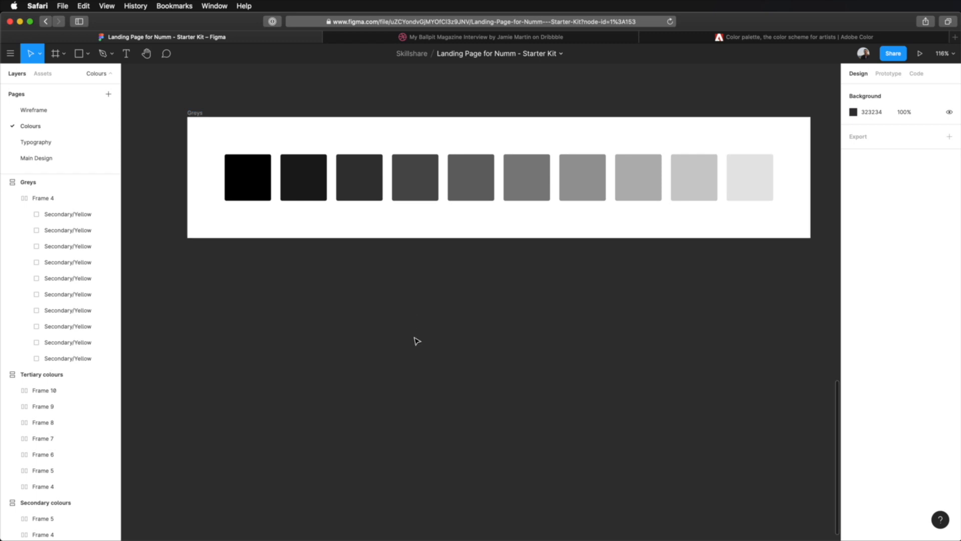
{"action": "key", "text": "r"}
{"action": "left_click_drag", "start_coordinate": [310, 291], "coordinate": [499, 483]}
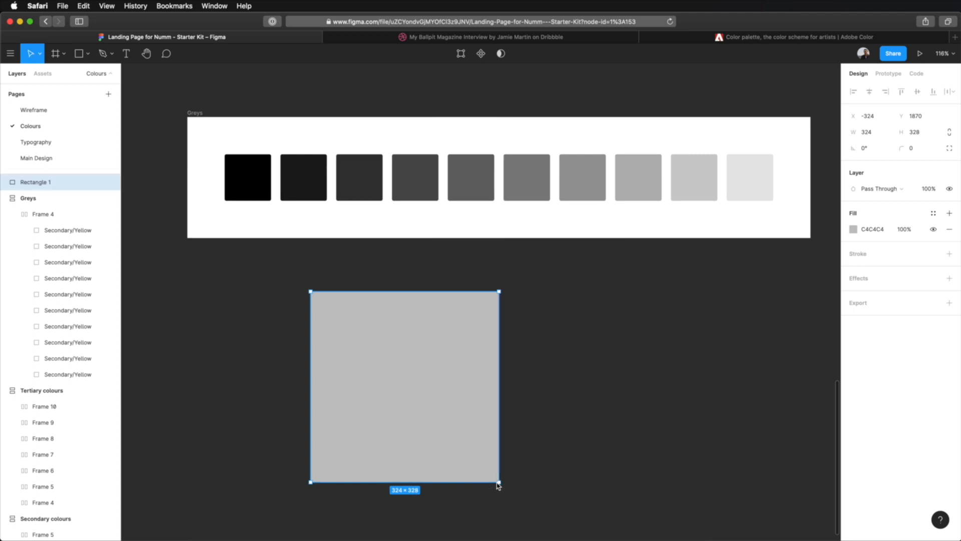
{"action": "left_click", "coordinate": [573, 405]}
{"action": "left_click", "coordinate": [374, 360]}
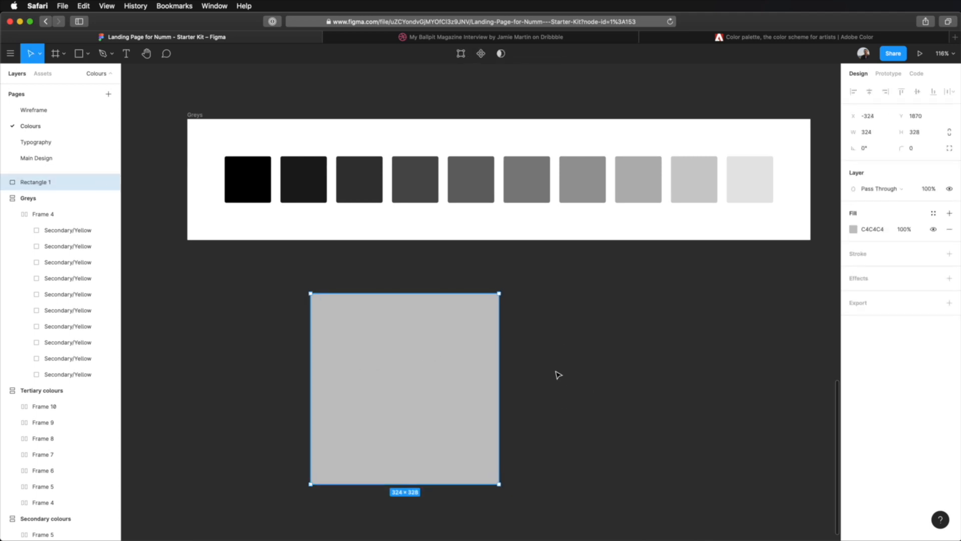
- Copy the blue 0085FF from the first row of Primary colours and apply it as the new rectangle's fill
{"action": "scroll", "coordinate": [556, 374], "scroll_direction": "down", "scroll_amount": 10}
{"action": "scroll", "coordinate": [557, 375], "scroll_direction": "up", "scroll_amount": 5}
{"action": "scroll", "coordinate": [557, 374], "scroll_direction": "up", "scroll_amount": 3}
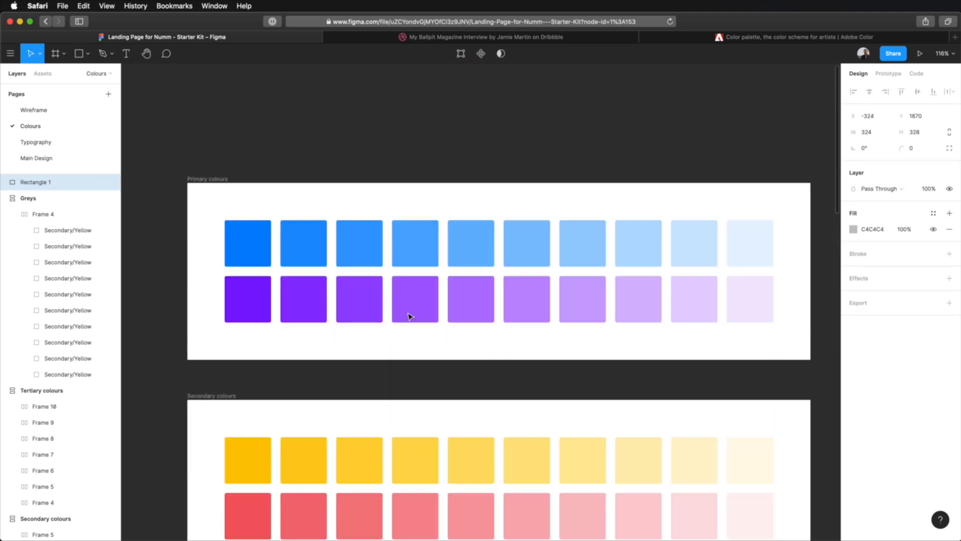
{"action": "left_click", "coordinate": [264, 247]}
{"action": "left_click", "coordinate": [879, 368]}
{"action": "scroll", "coordinate": [535, 359], "scroll_direction": "down", "scroll_amount": 15}
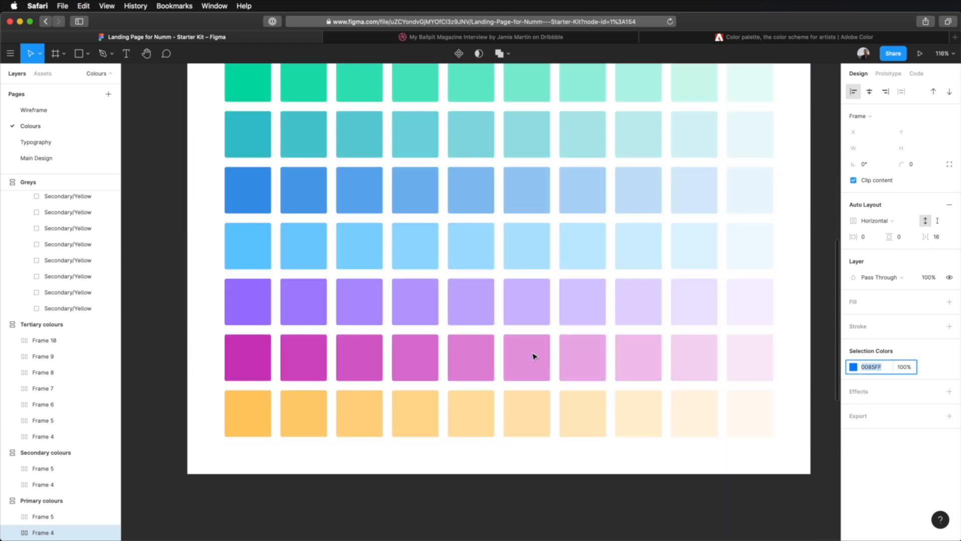
{"action": "scroll", "coordinate": [535, 356], "scroll_direction": "up", "scroll_amount": 1}
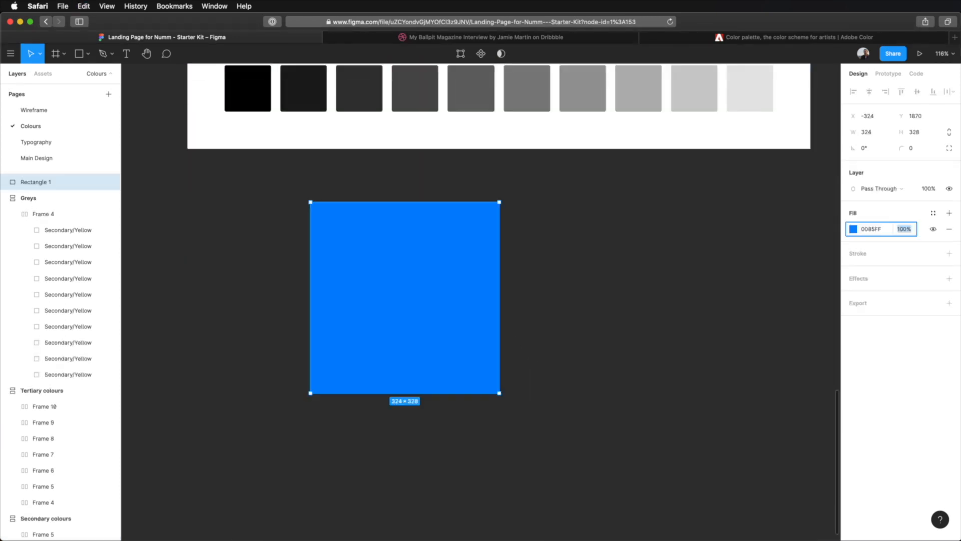
{"action": "left_click", "coordinate": [670, 273]}
- Duplicate the blue rectangle in place and change the copy's fill to black, 000000
{"action": "left_click", "coordinate": [421, 266]}
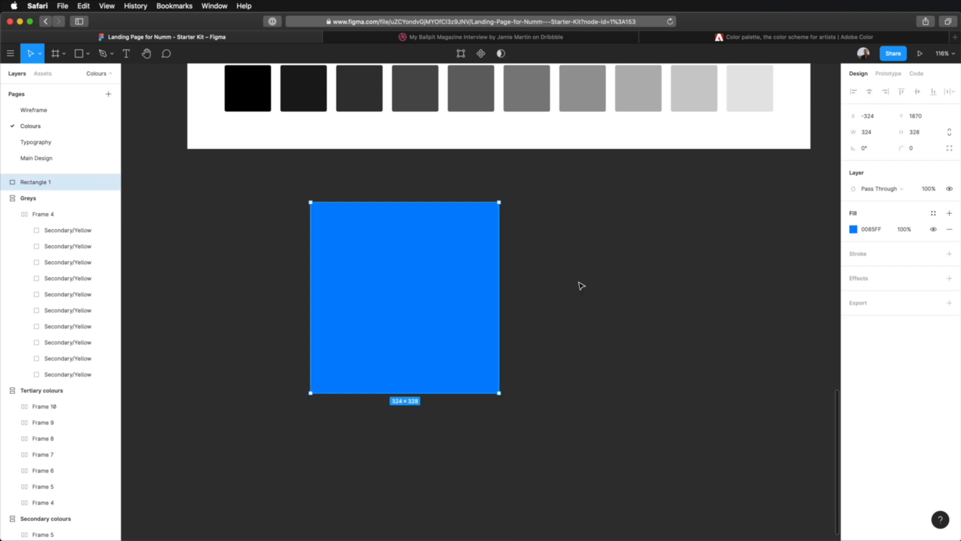
{"action": "key", "text": "super+d"}
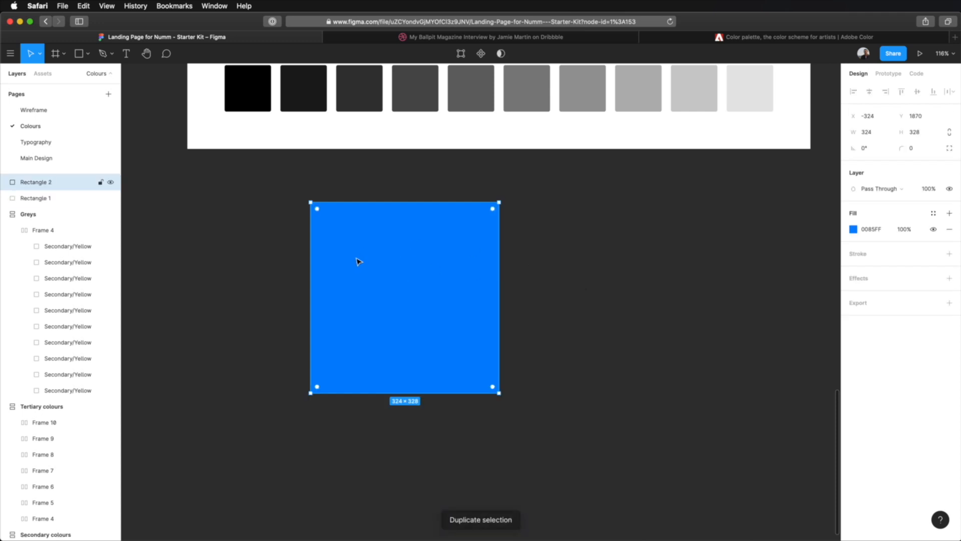
{"action": "left_click", "coordinate": [853, 229]}
{"action": "type", "text": "447CAE"}
{"action": "key", "text": "Return"}
{"action": "left_click_drag", "start_coordinate": [771, 306], "coordinate": [695, 390]}
{"action": "key", "text": "Escape"}
- Set the fill opacity of the black overlay rectangle to 90%
{"action": "left_click", "coordinate": [905, 229]}
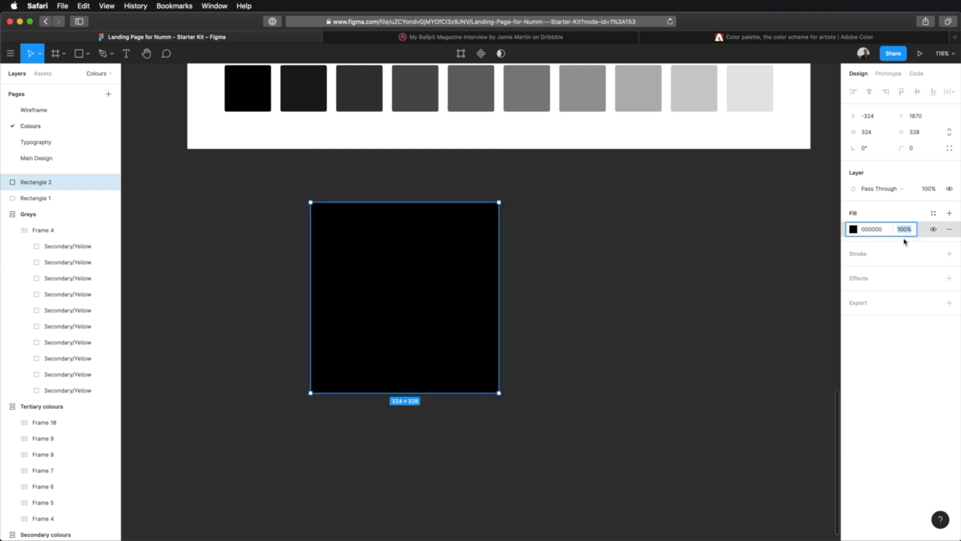
{"action": "type", "text": "90"}
{"action": "key", "text": "Tab"}
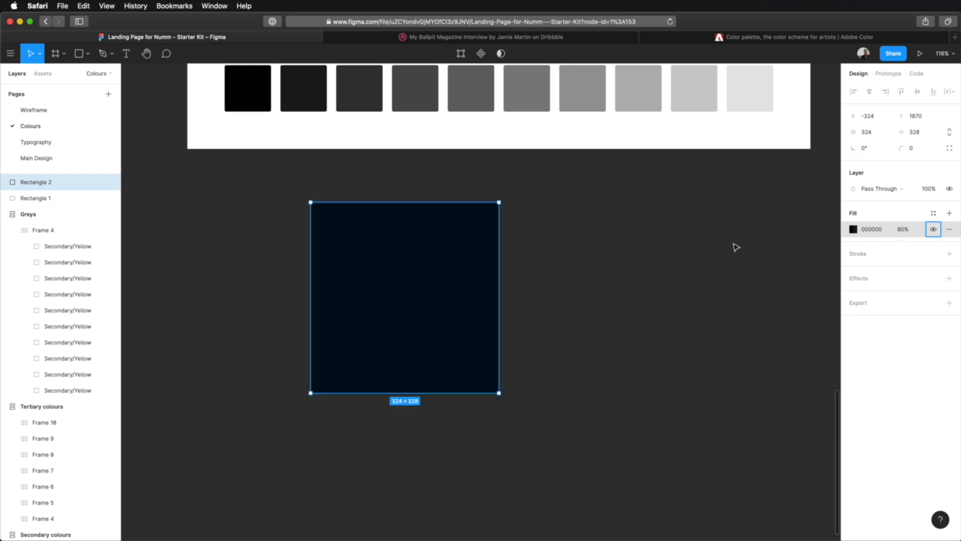
{"action": "left_click", "coordinate": [595, 279]}
{"action": "left_click", "coordinate": [434, 254]}
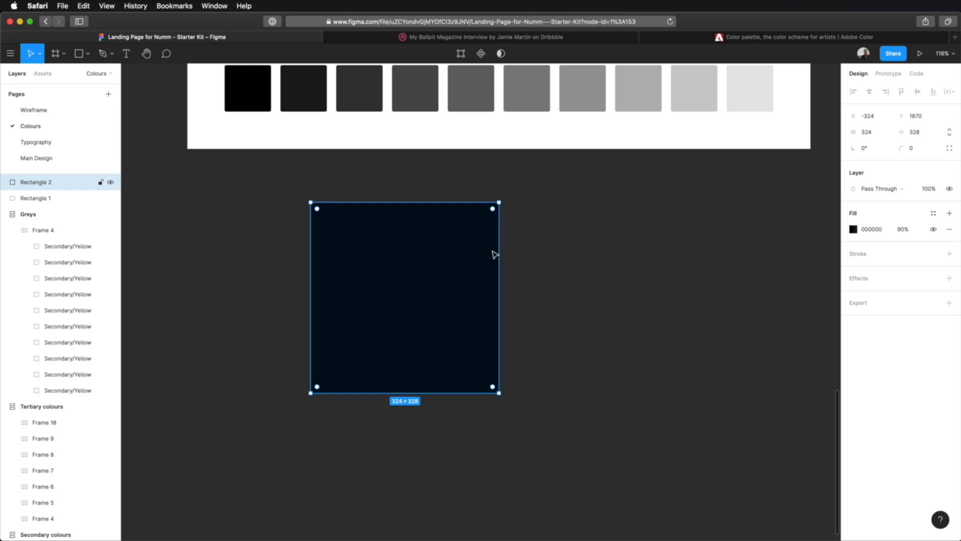
{"action": "left_click", "coordinate": [541, 254]}
- Draw a rectangle of about 225 × 198 beside the overlay and fill it with 000D1A, sampled from the blended colour
{"action": "key", "text": "r"}
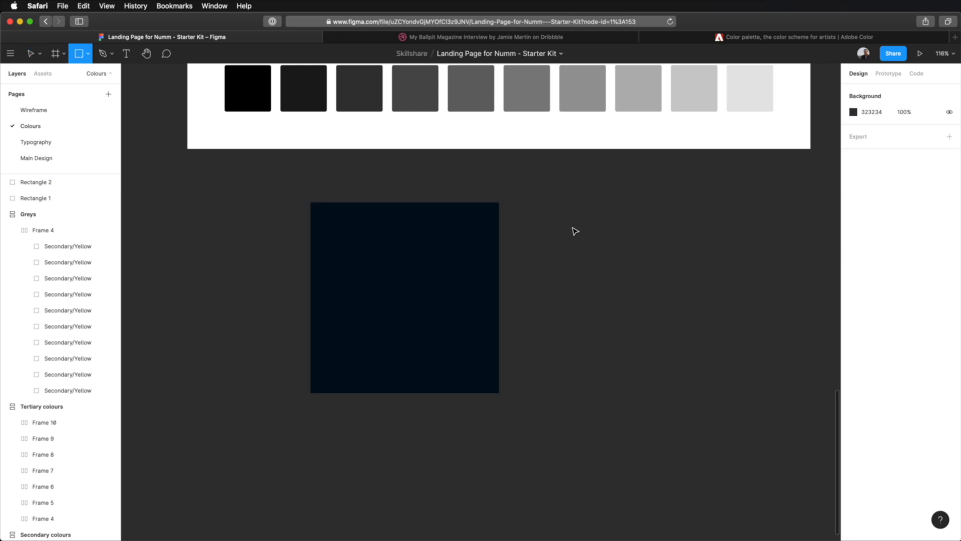
{"action": "left_click_drag", "start_coordinate": [560, 232], "coordinate": [691, 347]}
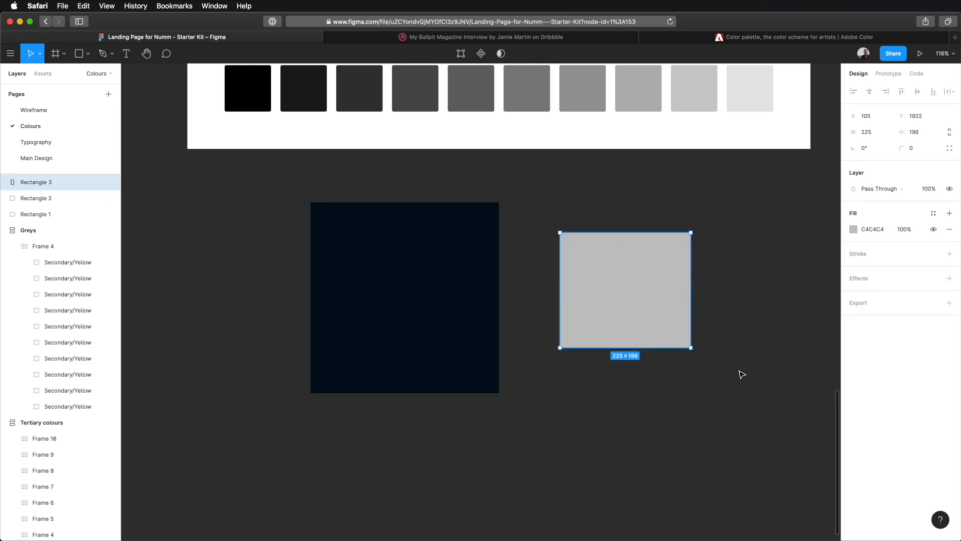
{"action": "left_click", "coordinate": [853, 230]}
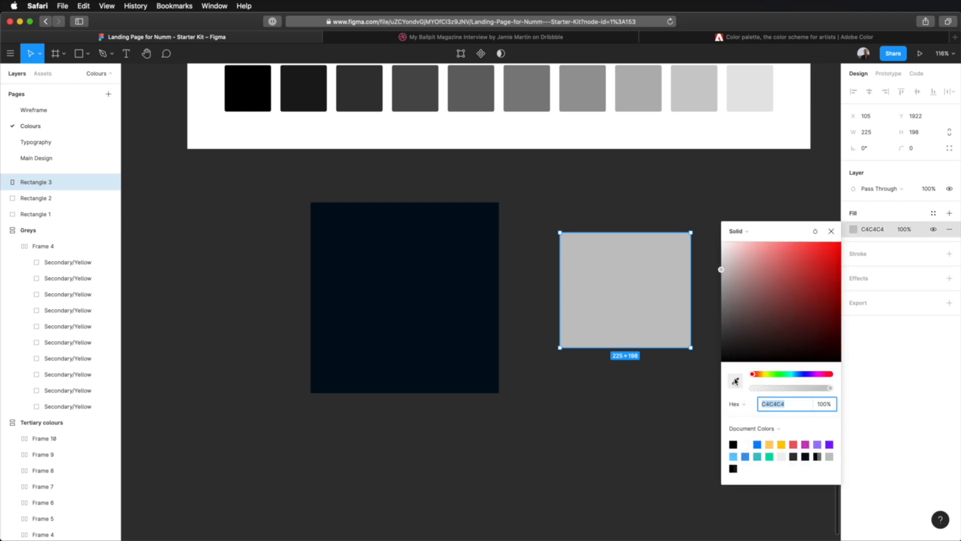
{"action": "left_click", "coordinate": [735, 382]}
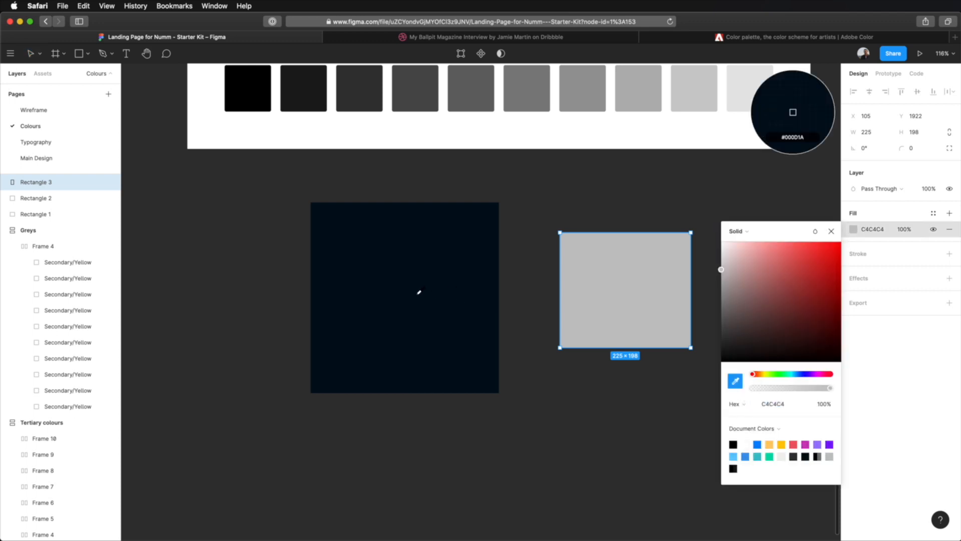
{"action": "left_click", "coordinate": [420, 292]}
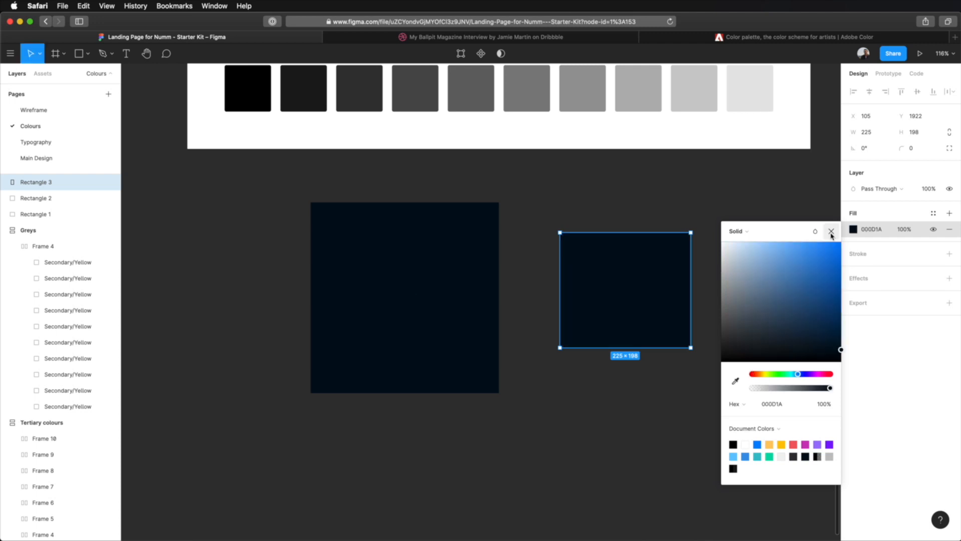
{"action": "left_click", "coordinate": [831, 232]}
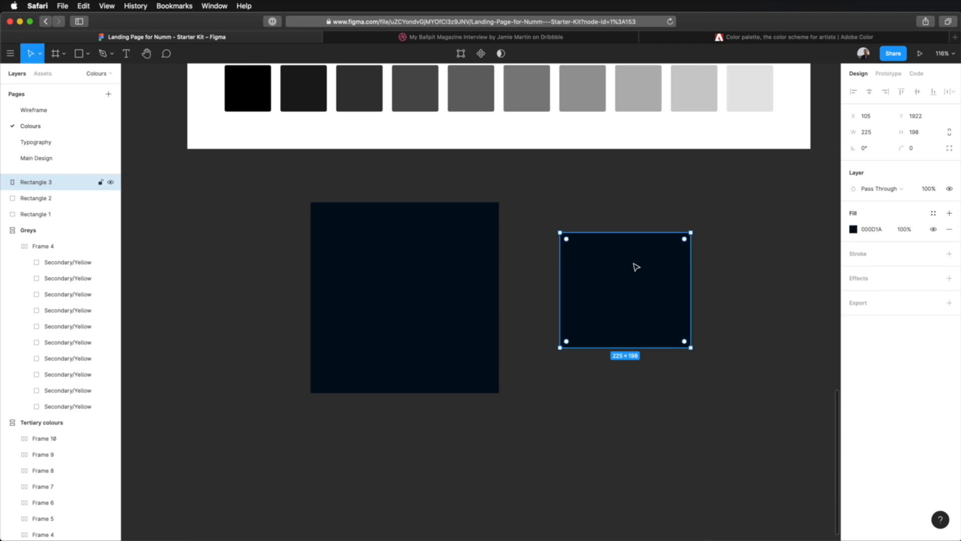
{"action": "left_click", "coordinate": [616, 418]}
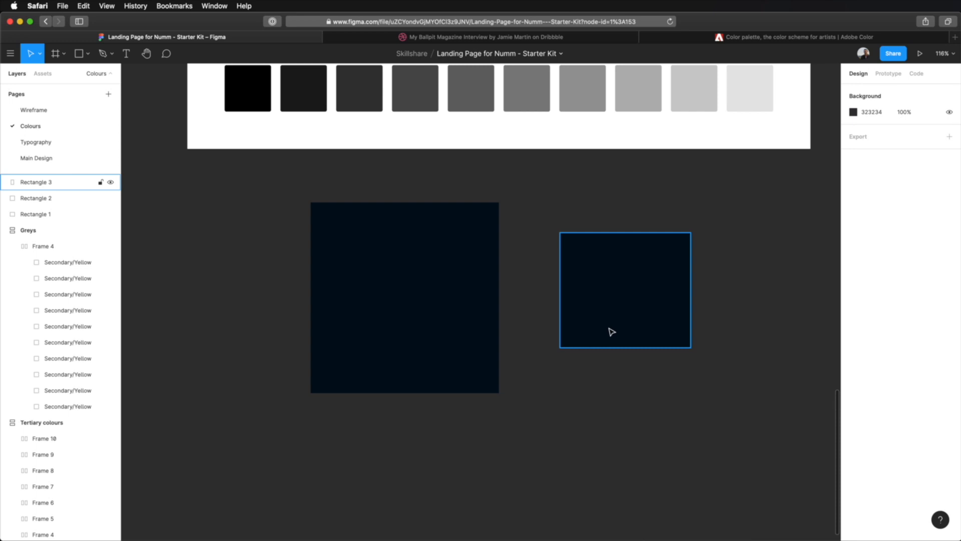
- Try the black overlay's fill opacity at 80% and 88%, and set it to 95%
{"action": "left_click", "coordinate": [614, 308]}
{"action": "left_click", "coordinate": [545, 285]}
{"action": "left_click", "coordinate": [468, 300]}
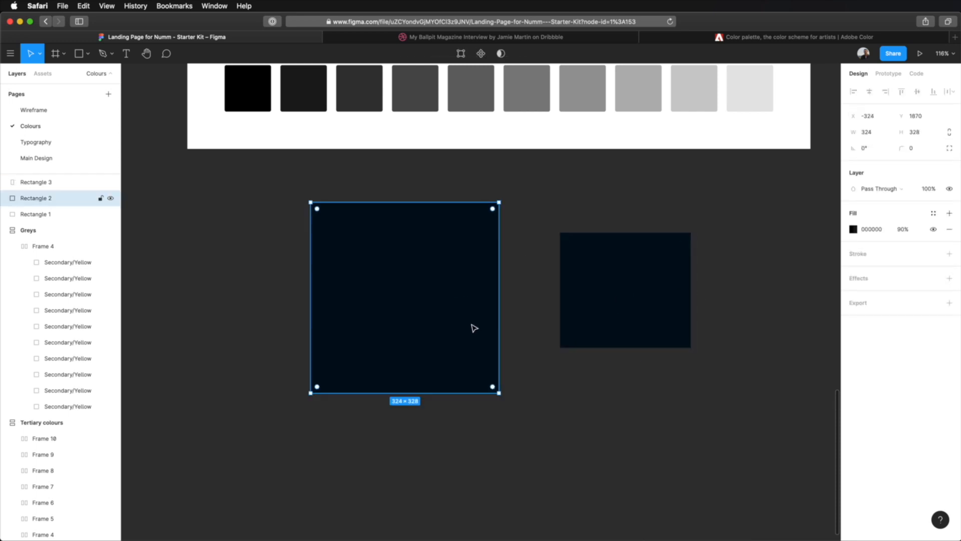
{"action": "left_click", "coordinate": [904, 229]}
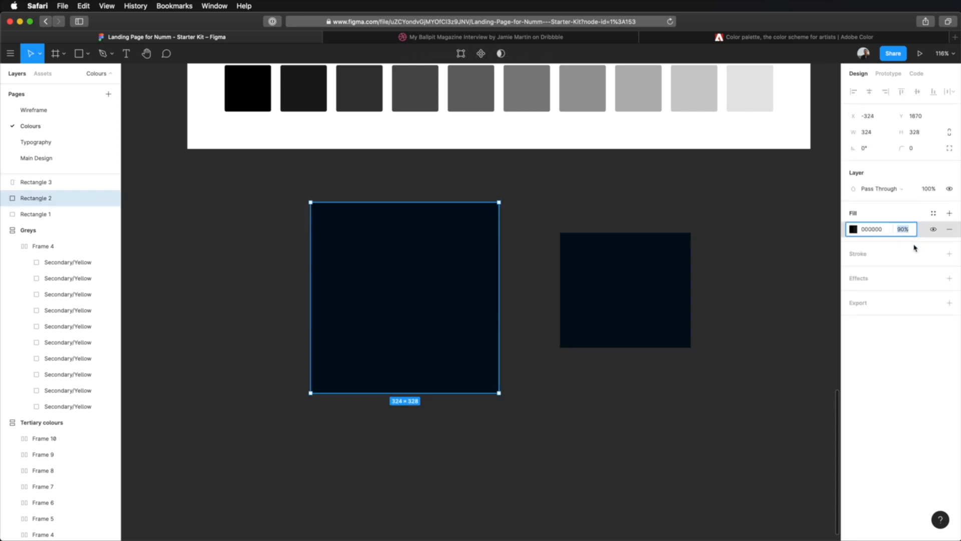
{"action": "type", "text": "80"}
{"action": "key", "text": "Return"}
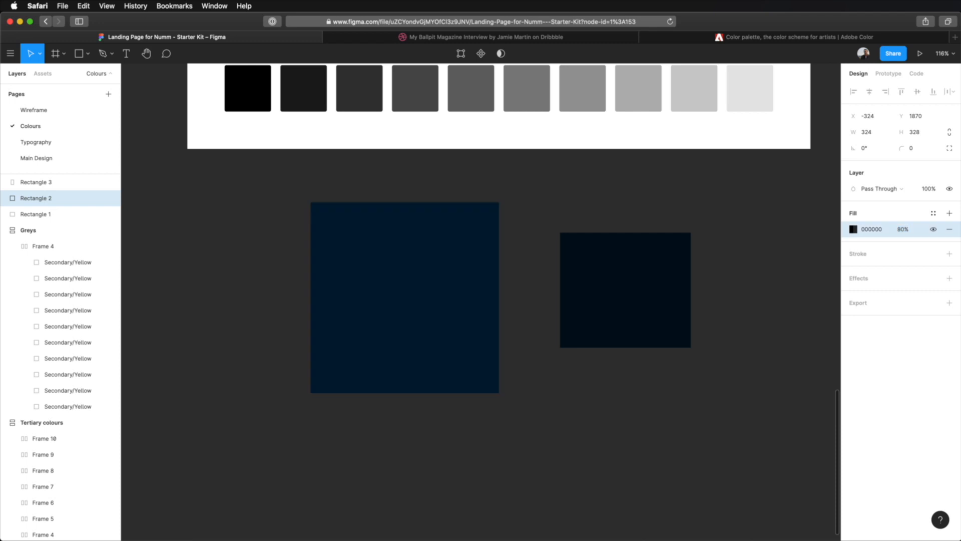
{"action": "left_click", "coordinate": [904, 230]}
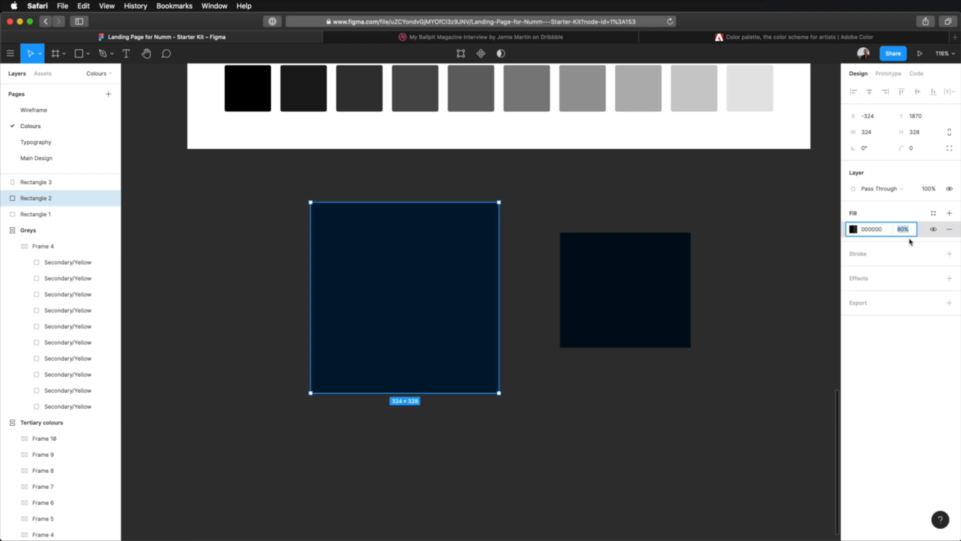
{"action": "type", "text": "88"}
{"action": "key", "text": "Return"}
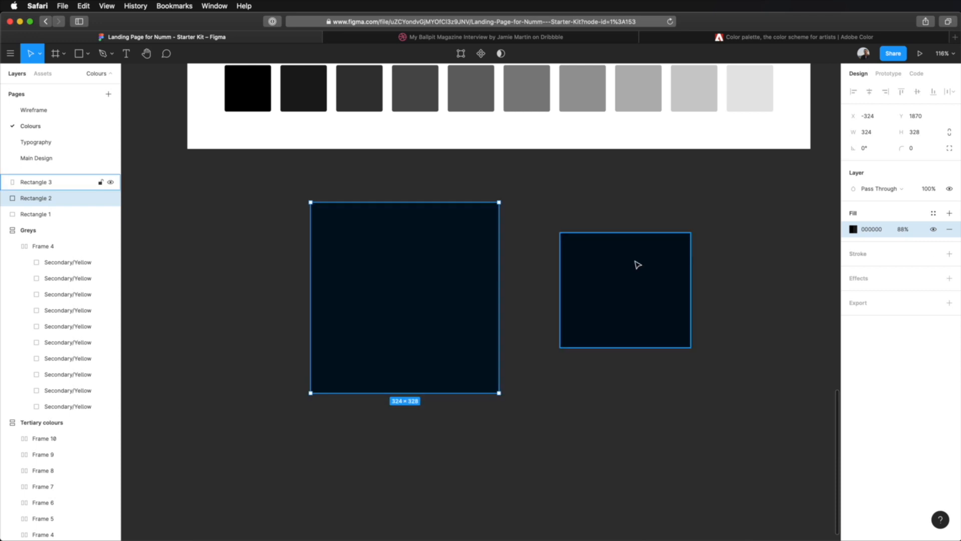
{"action": "left_click", "coordinate": [904, 229]}
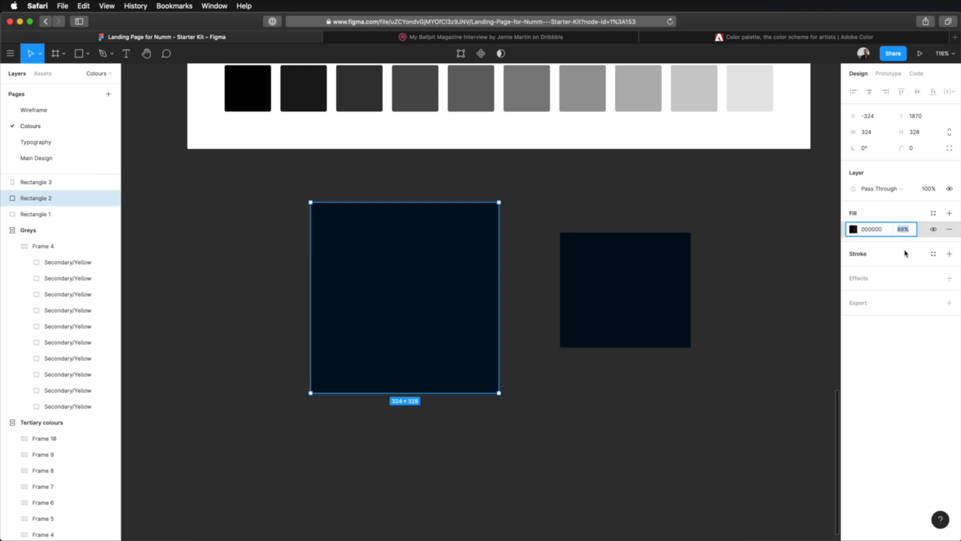
{"action": "type", "text": "95"}
{"action": "key", "text": "Return"}
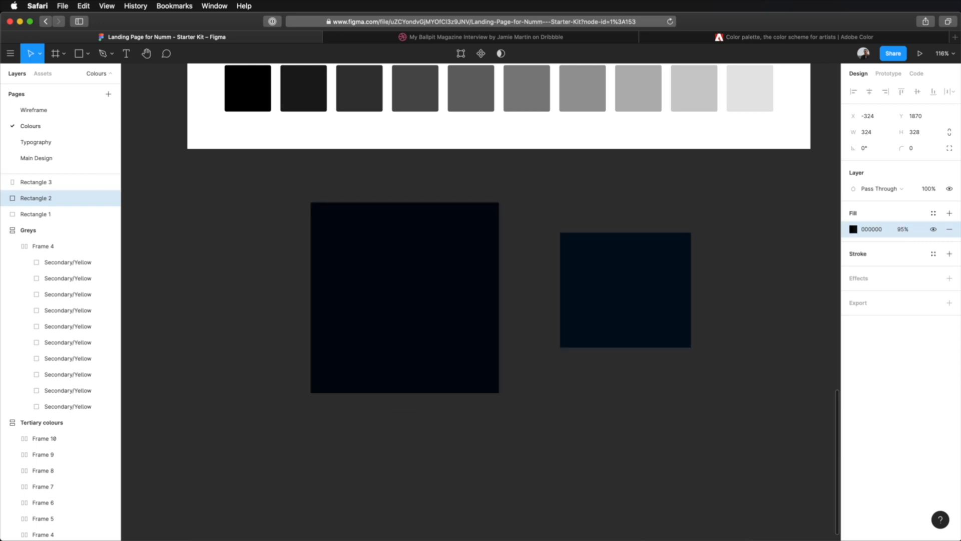
- Resample the small rectangle's fill from the overlay as 00070D, adjust it to 030F1A and copy the hex value
{"action": "left_click", "coordinate": [666, 270]}
{"action": "left_click", "coordinate": [853, 228]}
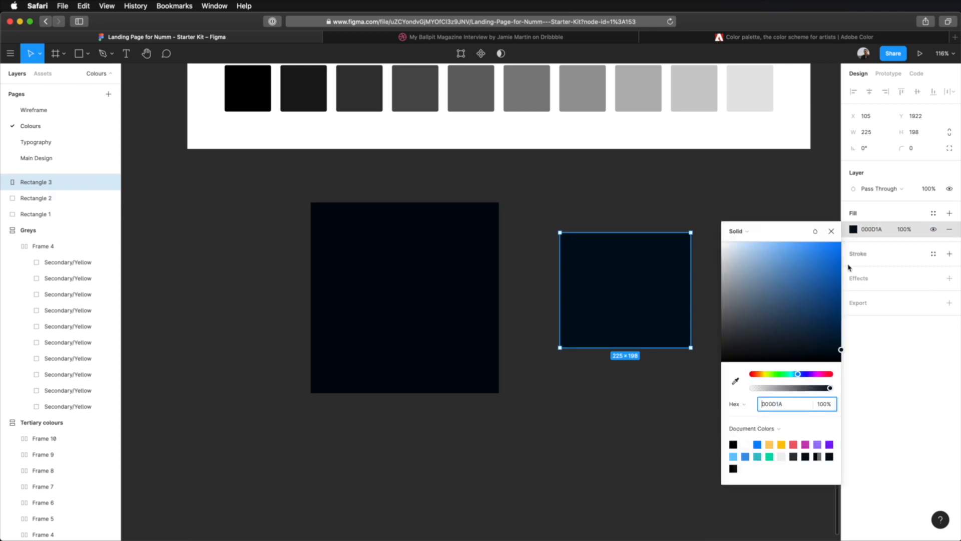
{"action": "left_click", "coordinate": [736, 380]}
{"action": "left_click", "coordinate": [440, 278]}
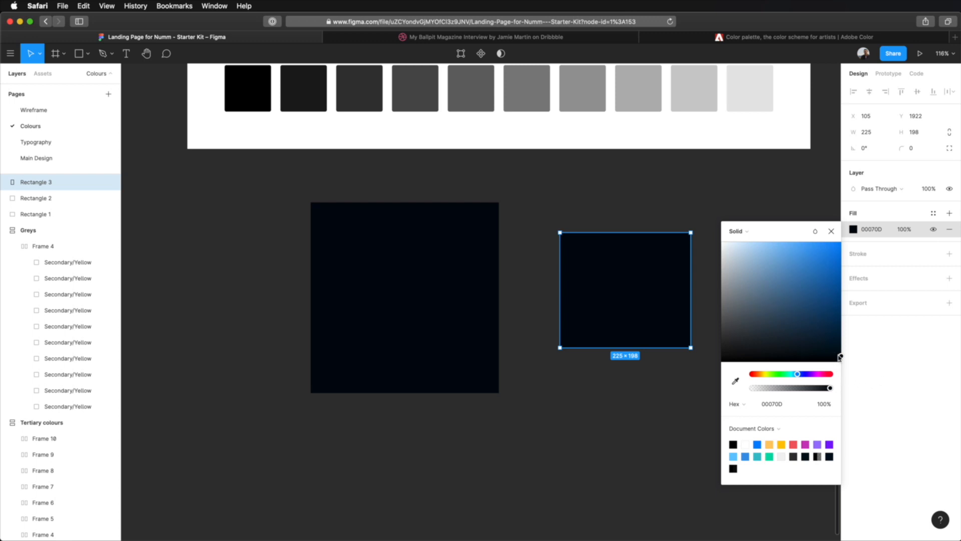
{"action": "left_click_drag", "start_coordinate": [841, 357], "coordinate": [830, 353]}
{"action": "left_click", "coordinate": [782, 408]}
{"action": "left_click", "coordinate": [680, 208]}
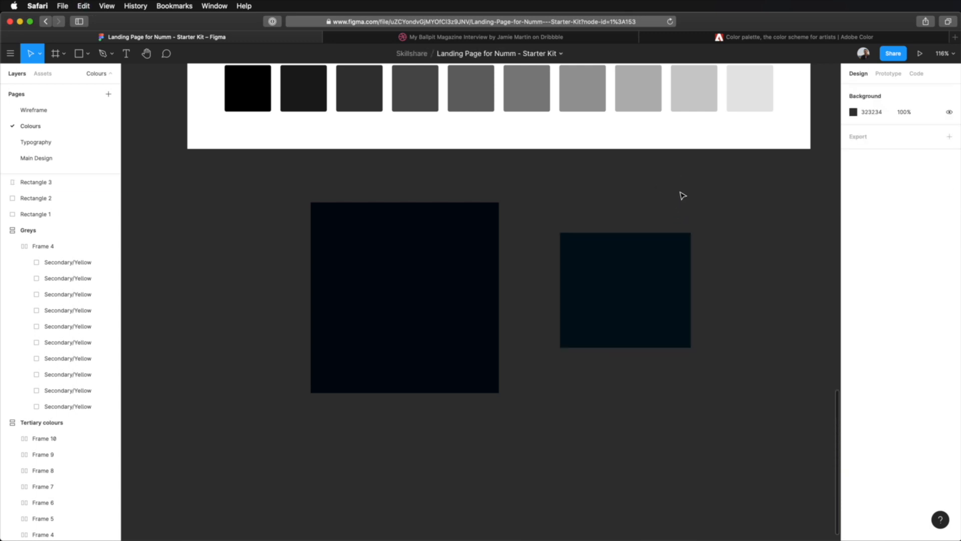
- Delete the three test rectangles and recolour the whole swatch row in the Greys frame with 030F1A
{"action": "left_click_drag", "start_coordinate": [255, 182], "coordinate": [725, 447]}
{"action": "key", "text": "Delete"}
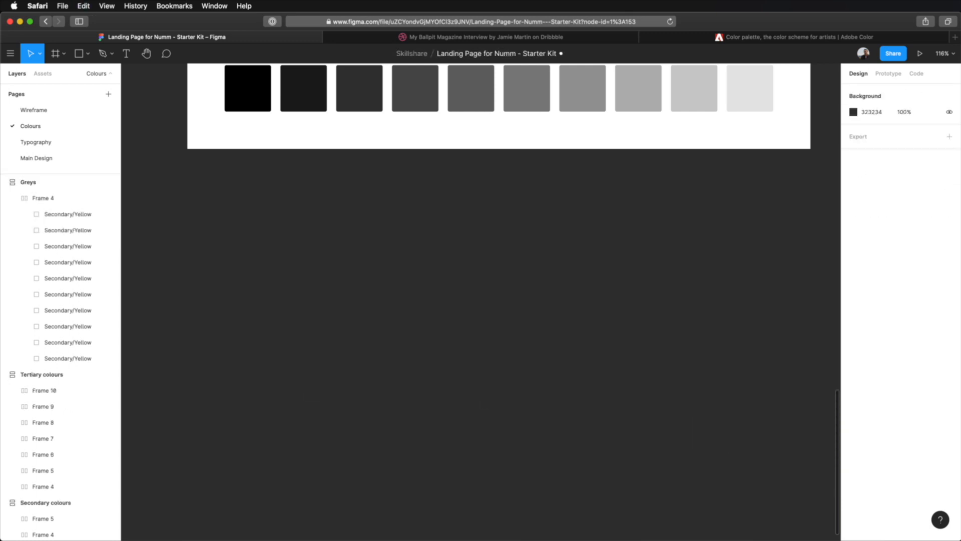
{"action": "scroll", "coordinate": [657, 369], "scroll_direction": "up", "scroll_amount": 3}
{"action": "left_click", "coordinate": [449, 262]}
{"action": "left_click", "coordinate": [879, 367]}
{"action": "key", "text": "ctrl+v"}
{"action": "key", "text": "Return"}
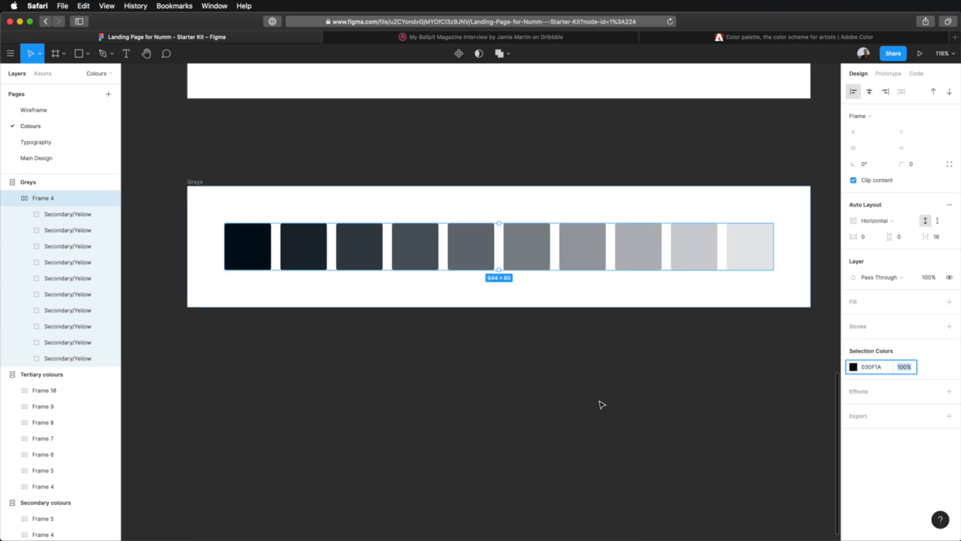
- Deselect the greys row and copy the hex value of the purple row in the Primary colours frame
{"action": "left_click", "coordinate": [604, 413]}
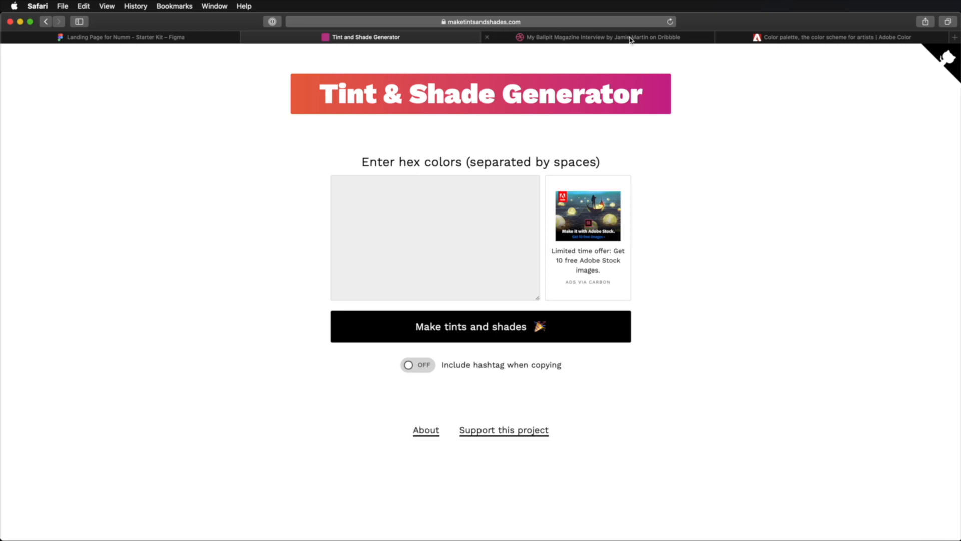
{"action": "left_click", "coordinate": [153, 37]}
{"action": "scroll", "coordinate": [484, 214], "scroll_direction": "up", "scroll_amount": 15}
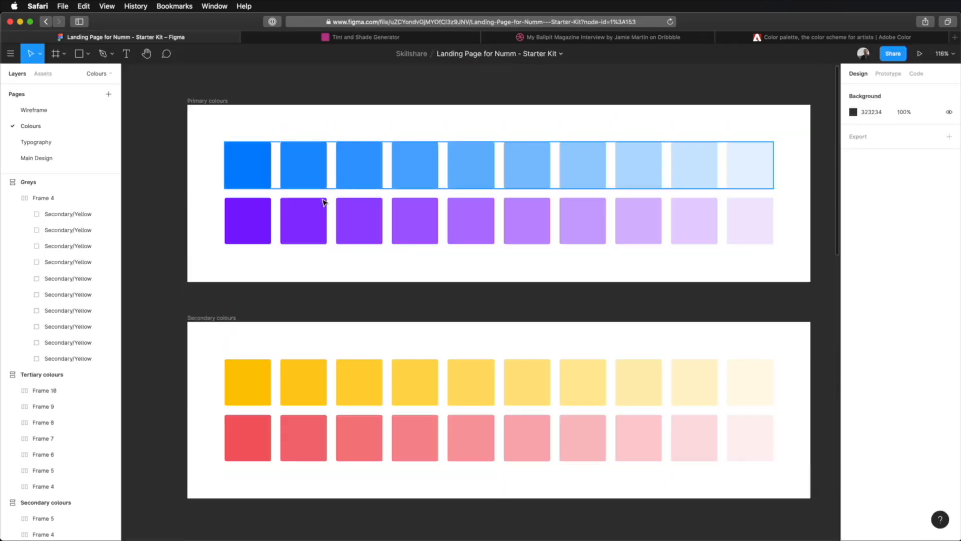
{"action": "left_click", "coordinate": [234, 228]}
{"action": "left_click", "coordinate": [872, 366]}
{"action": "key", "text": "super+c"}
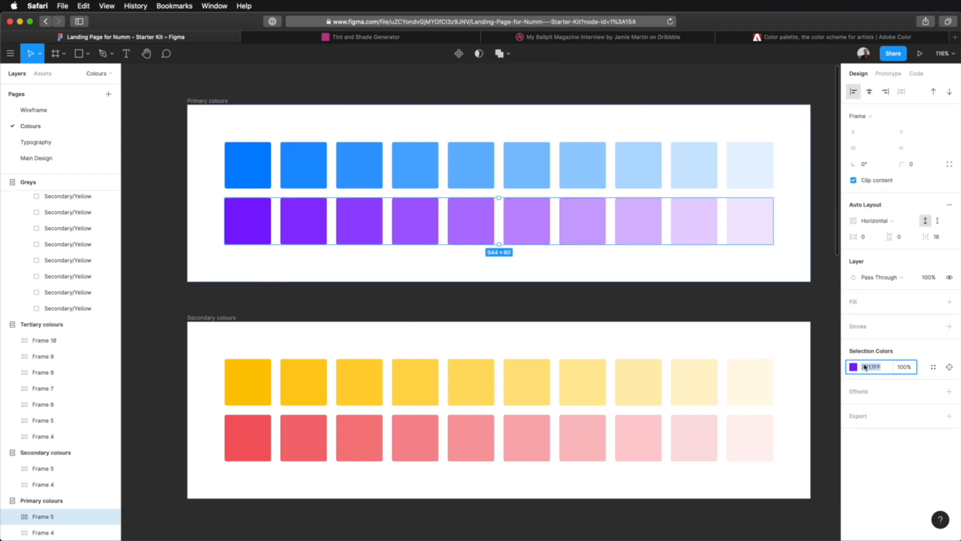
- Switch to the Tint & Shade Generator, generate tints and shades of 7D17FF and copy the 4b0e99 shade
{"action": "left_click", "coordinate": [774, 39]}
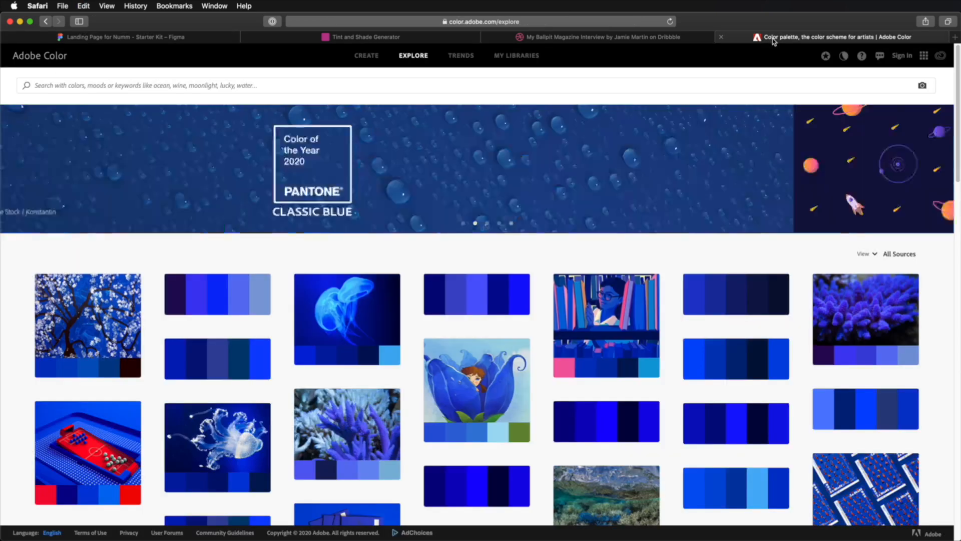
{"action": "left_click", "coordinate": [366, 37]}
{"action": "key", "text": "super+v"}
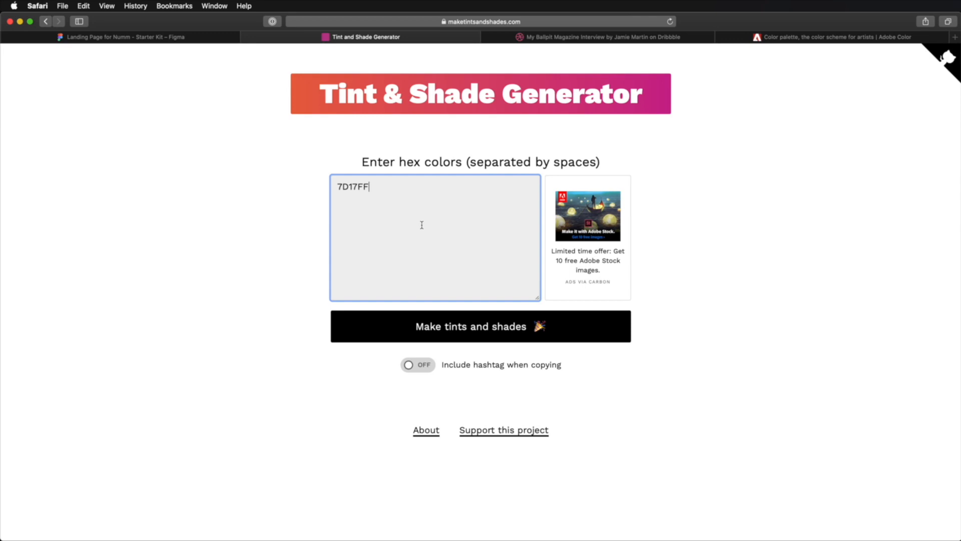
{"action": "key", "text": "Return"}
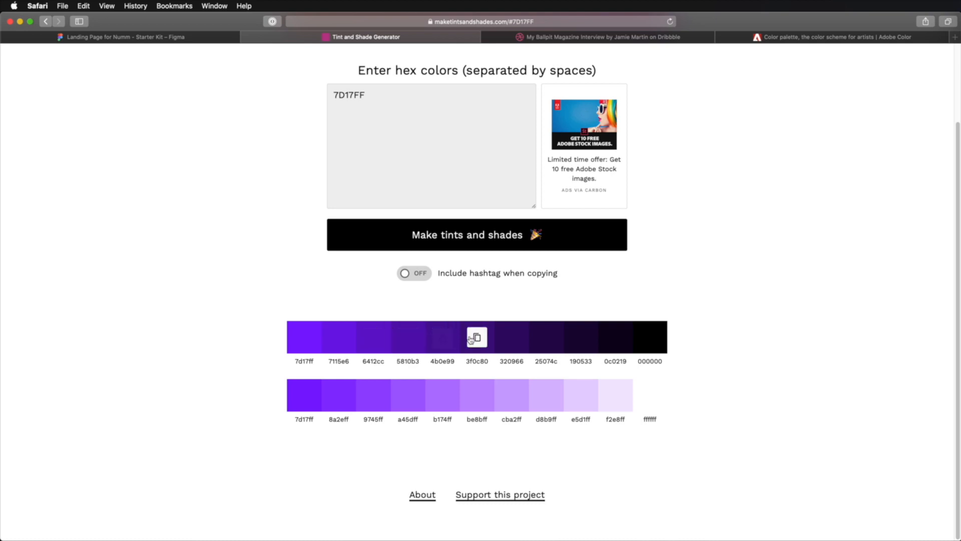
{"action": "left_click", "coordinate": [444, 340]}
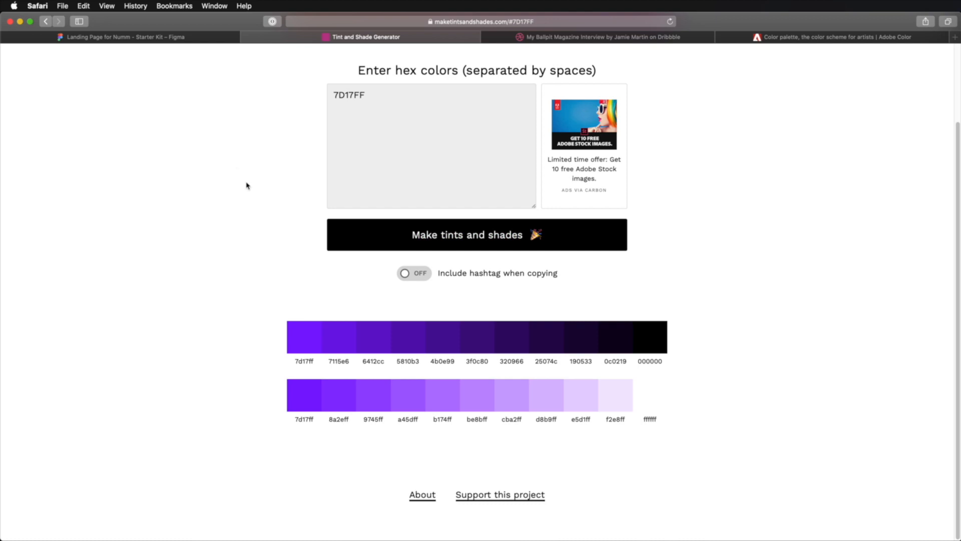
- Return to the Figma file, view all the palette frames together and examine individual blue swatches in the Primary colours frame
{"action": "left_click", "coordinate": [158, 42]}
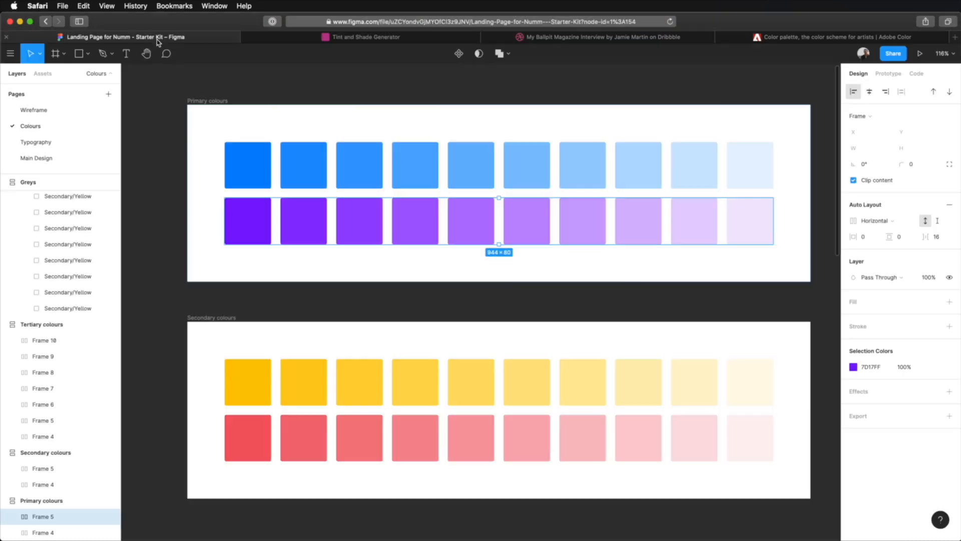
{"action": "left_click", "coordinate": [496, 193]}
{"action": "scroll", "coordinate": [469, 148], "scroll_direction": "down", "scroll_amount": 3}
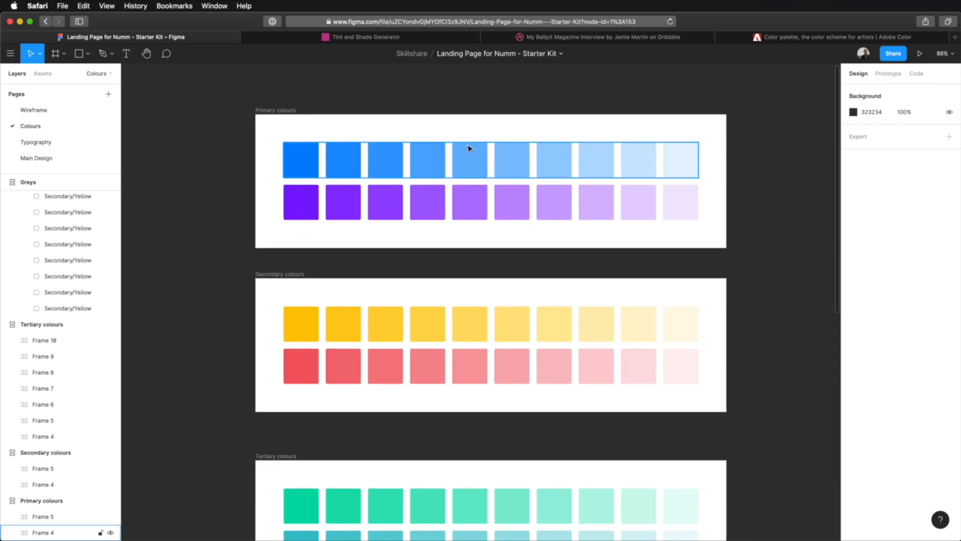
{"action": "key", "text": "shift+1"}
{"action": "left_click", "coordinate": [456, 109]}
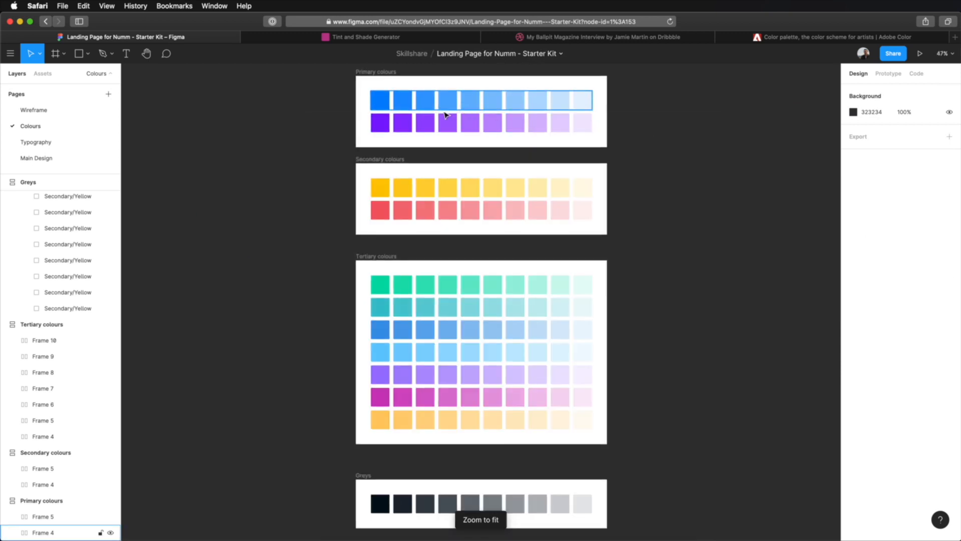
{"action": "left_click", "coordinate": [408, 103]}
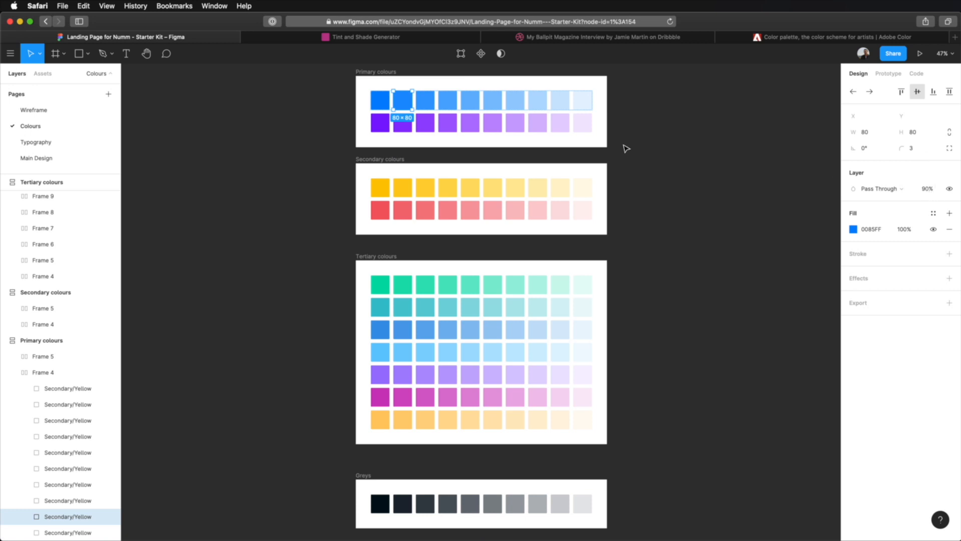
{"action": "left_click", "coordinate": [425, 101]}
{"action": "left_click", "coordinate": [448, 101]}
{"action": "left_click", "coordinate": [470, 101]}
{"action": "left_click", "coordinate": [560, 102]}
{"action": "left_click", "coordinate": [581, 101]}
{"action": "left_click", "coordinate": [691, 151]}
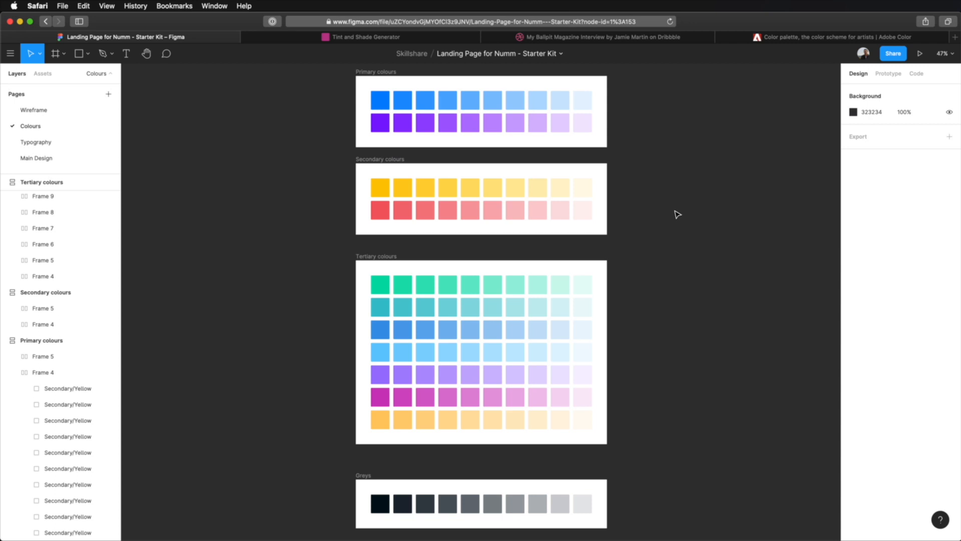